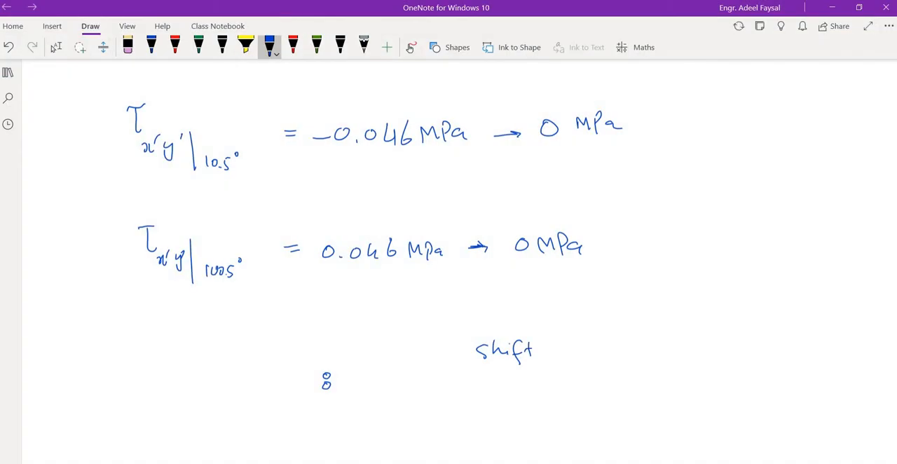
Step: In the OneNote notes, handwrite the Shift key and the colon/semicolon key as two adjacent boxes
{"action": "left_click_drag", "start_coordinate": [469, 336], "coordinate": [470, 340]}
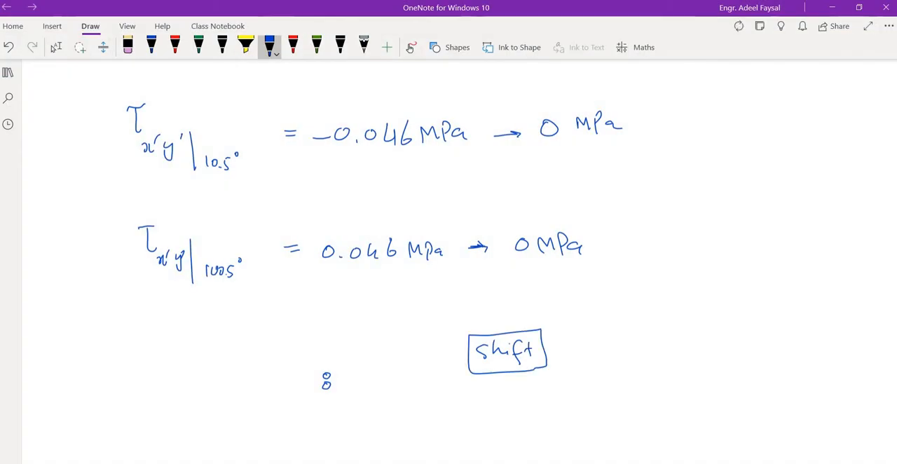
{"action": "mouse_move", "coordinate": [553, 327]}
{"action": "left_mouse_down"}
{"action": "mouse_move", "coordinate": [561, 377]}
{"action": "mouse_move", "coordinate": [579, 374]}
{"action": "mouse_move", "coordinate": [577, 336]}
{"action": "left_mouse_up"}
{"action": "left_click", "coordinate": [581, 364]}
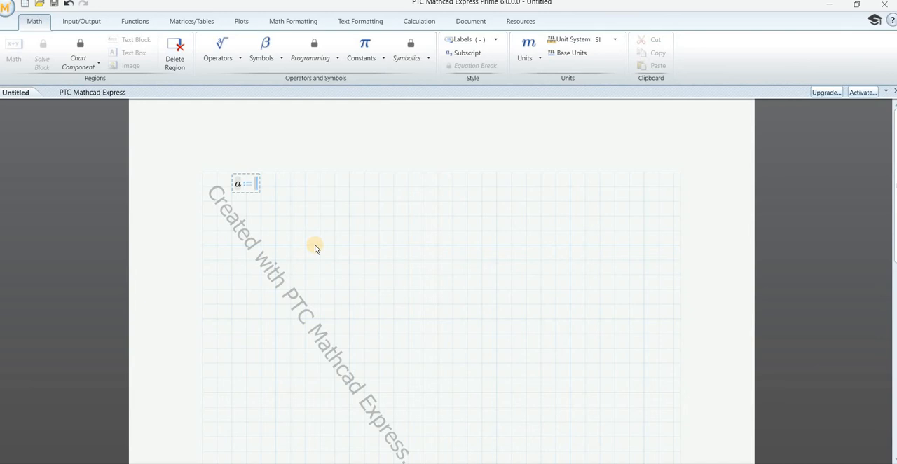
Step: In the Mathcad worksheet, assign −80 to the variable a and replace its name with the Greek letter σ
{"action": "type", "text": "-80"}
{"action": "left_click", "coordinate": [239, 185]}
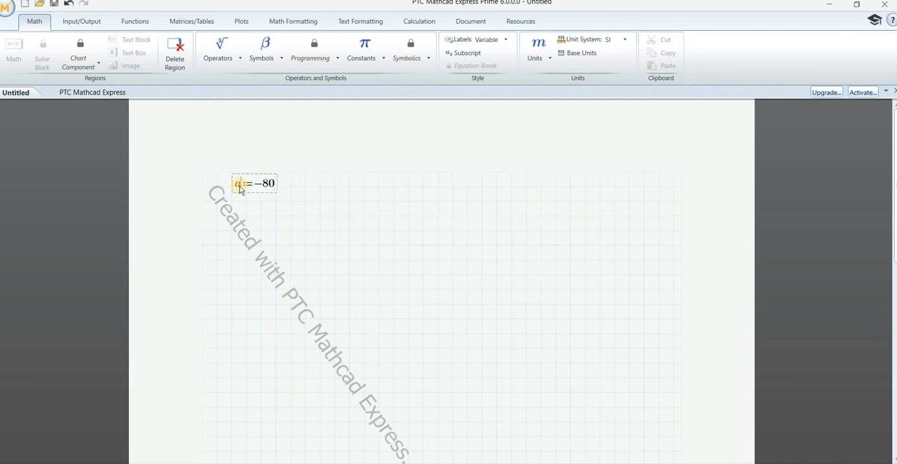
{"action": "left_click", "coordinate": [265, 51]}
{"action": "left_click", "coordinate": [300, 93]}
Step: Add the subscript x to σ in the −80 definition
{"action": "left_click", "coordinate": [464, 54]}
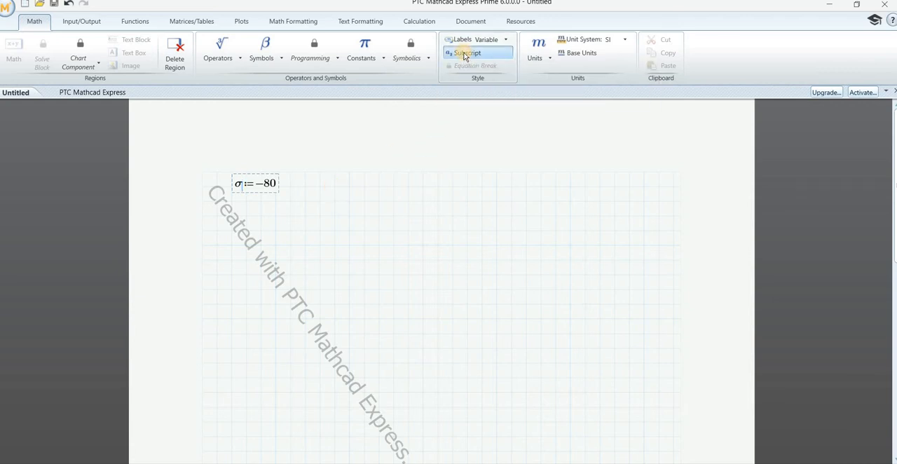
{"action": "type", "text": "x"}
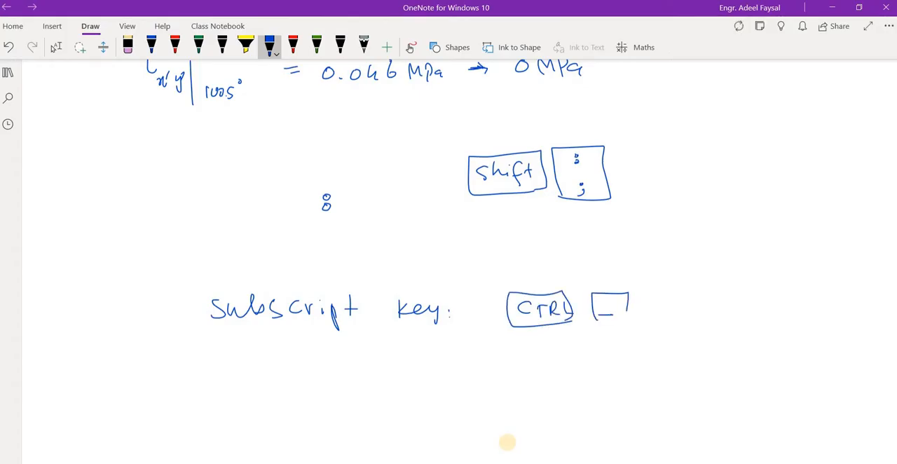
{"action": "left_click", "coordinate": [53, 47]}
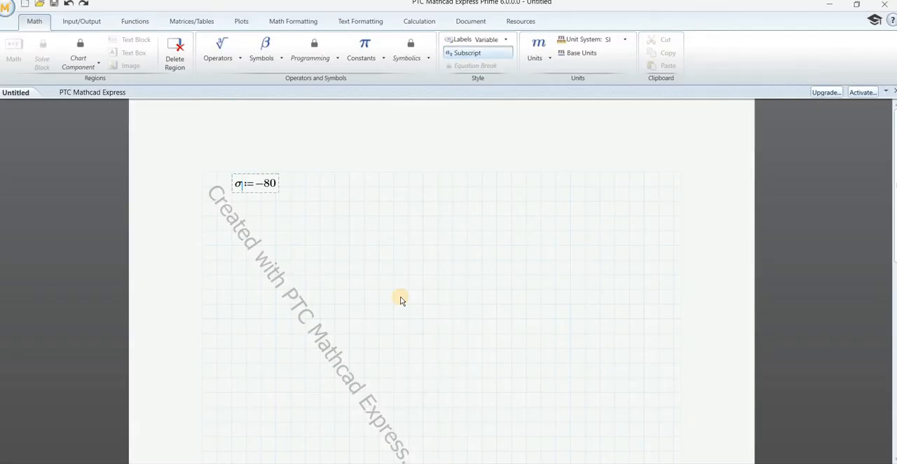
{"action": "type", "text": "x"}
{"action": "key", "text": "Return"}
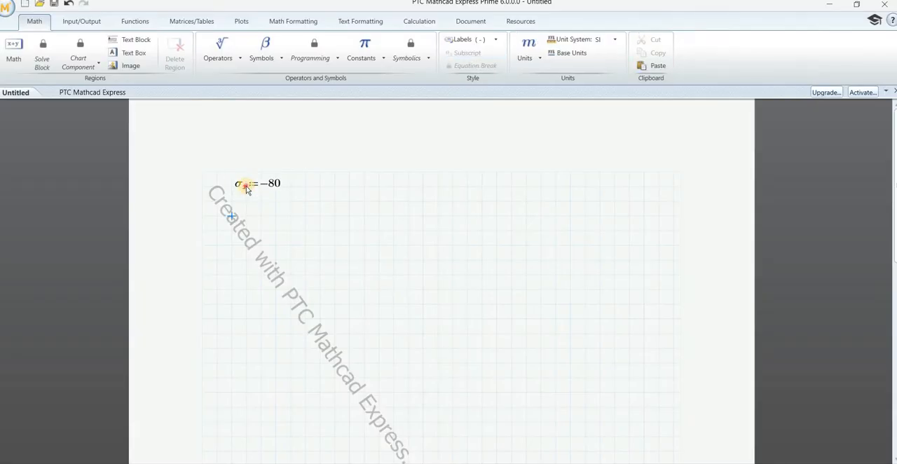
{"action": "double_click", "coordinate": [246, 187]}
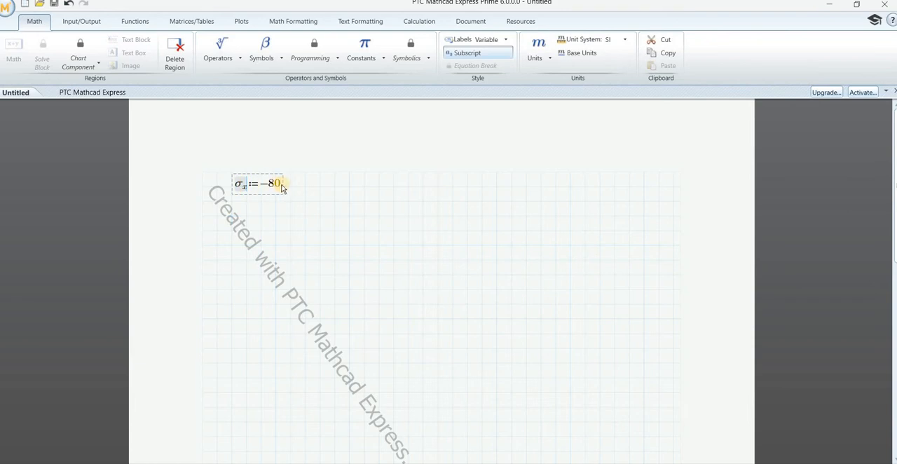
{"action": "left_click", "coordinate": [280, 186]}
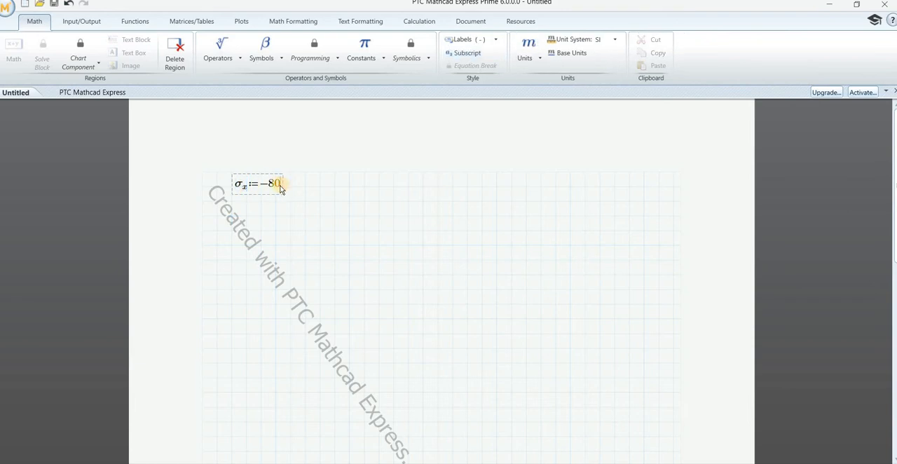
{"action": "left_click", "coordinate": [245, 188]}
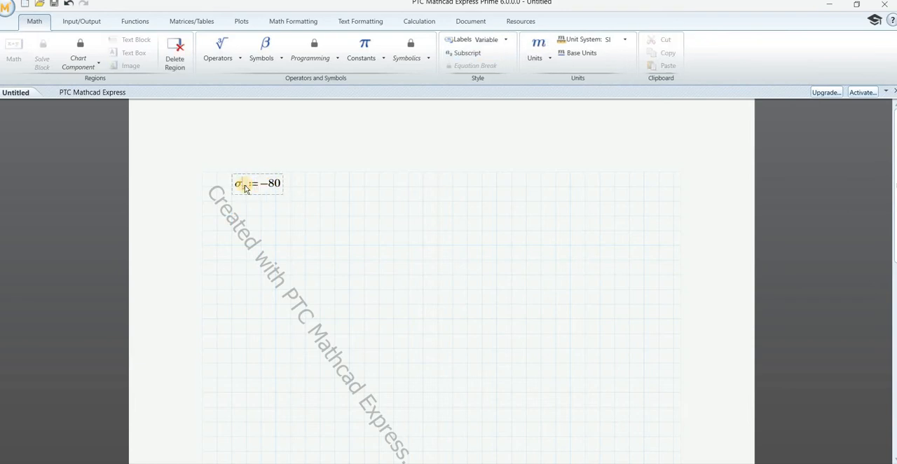
{"action": "key", "text": "Return"}
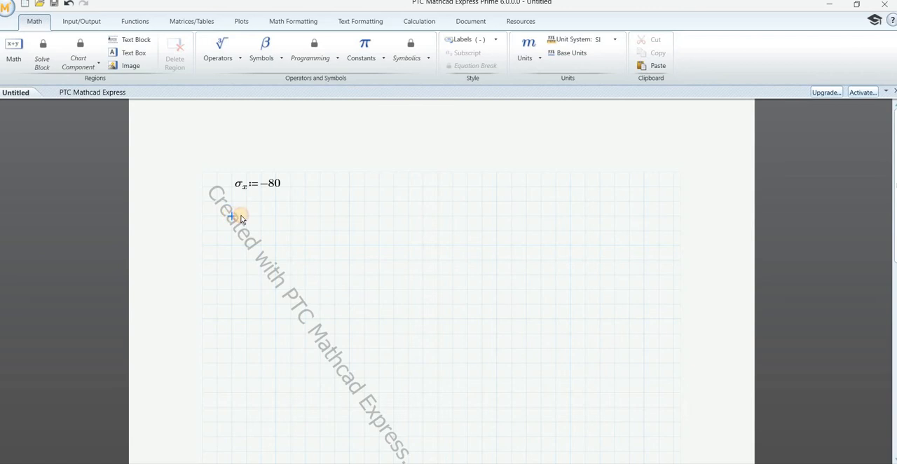
{"action": "left_click", "coordinate": [230, 173]}
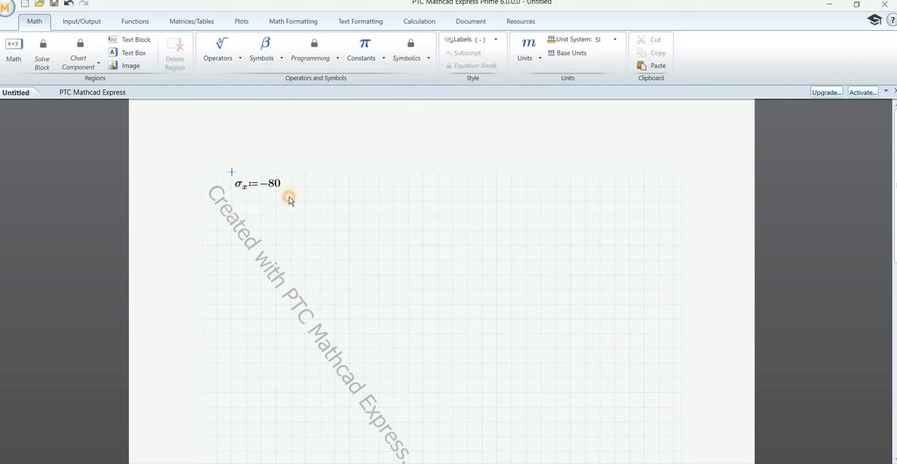
Step: Move the σx definition about six grid squares to the right on the same row
{"action": "left_click", "coordinate": [284, 199]}
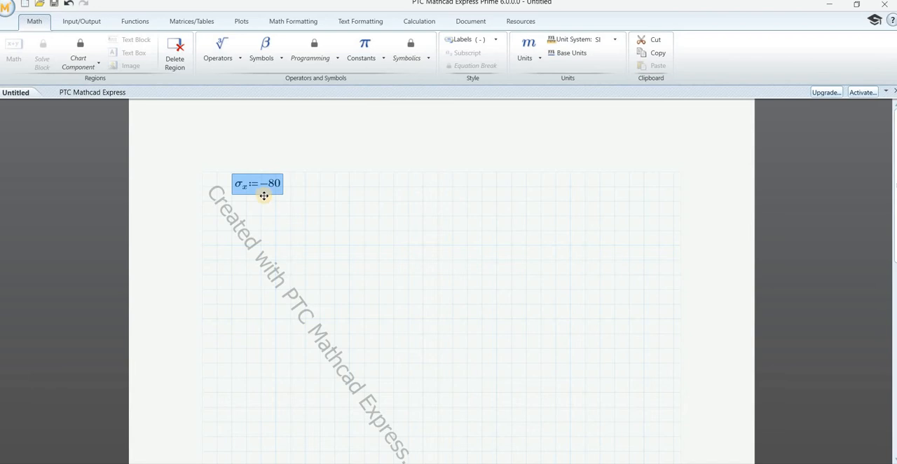
{"action": "left_click_drag", "start_coordinate": [263, 195], "coordinate": [350, 196]}
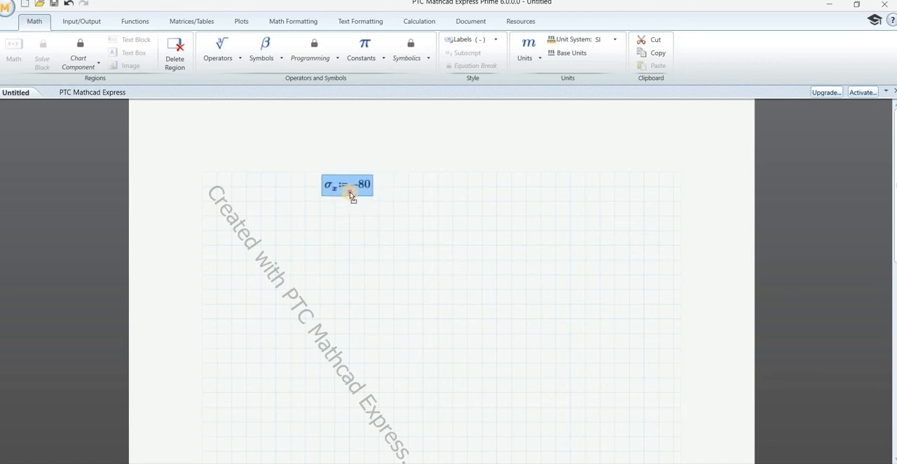
{"action": "left_click", "coordinate": [322, 218]}
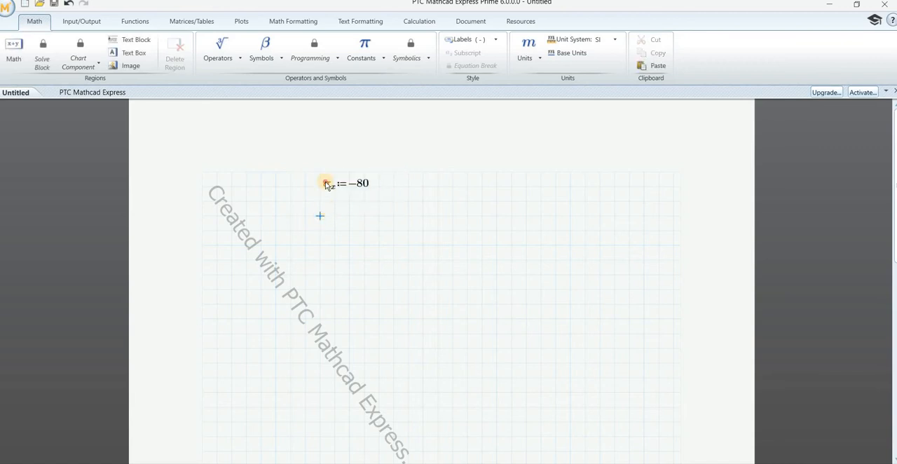
Step: Copy the whole σx definition and paste the duplicate directly beneath the original
{"action": "left_click", "coordinate": [326, 188]}
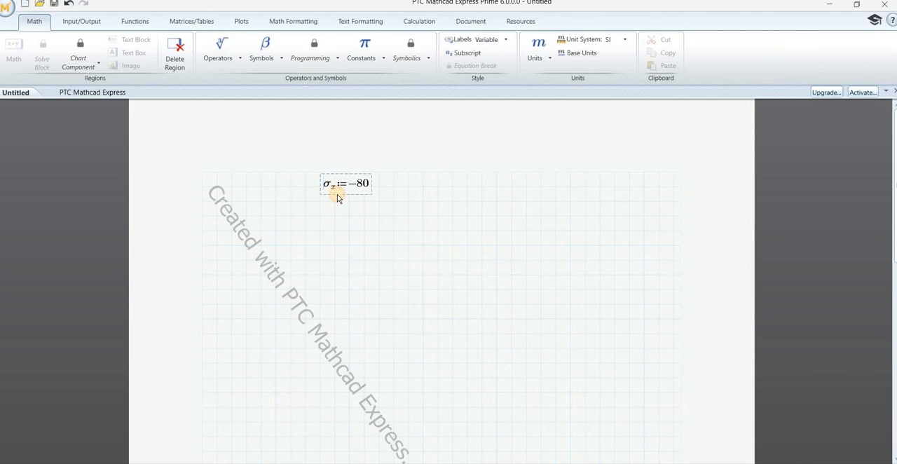
{"action": "left_click", "coordinate": [337, 193]}
{"action": "left_click", "coordinate": [342, 173]}
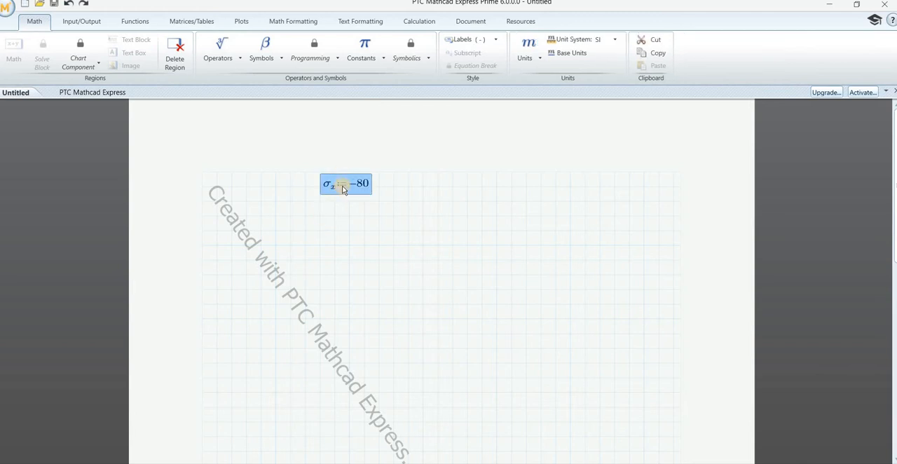
{"action": "left_click", "coordinate": [341, 180]}
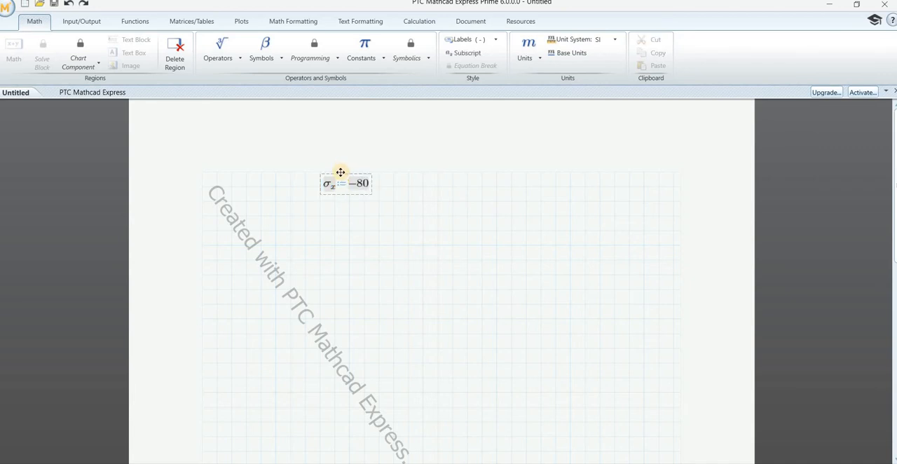
{"action": "left_click", "coordinate": [340, 172]}
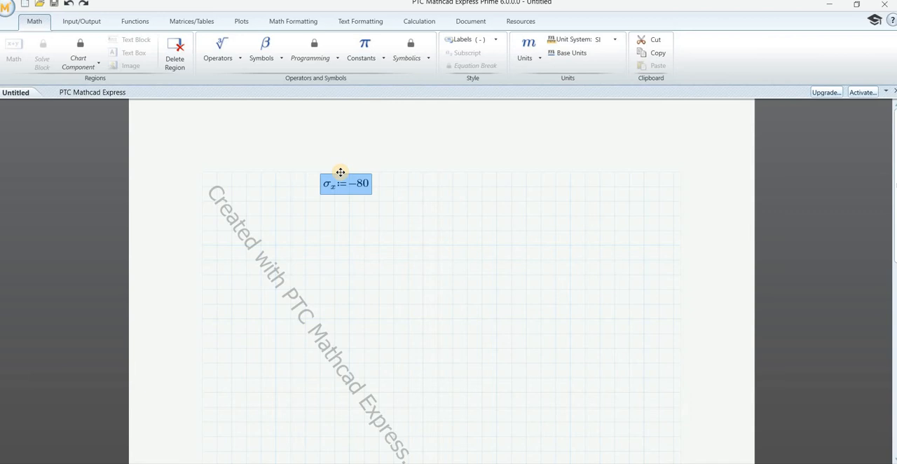
{"action": "left_click", "coordinate": [321, 218]}
{"action": "key", "text": "ctrl+v"}
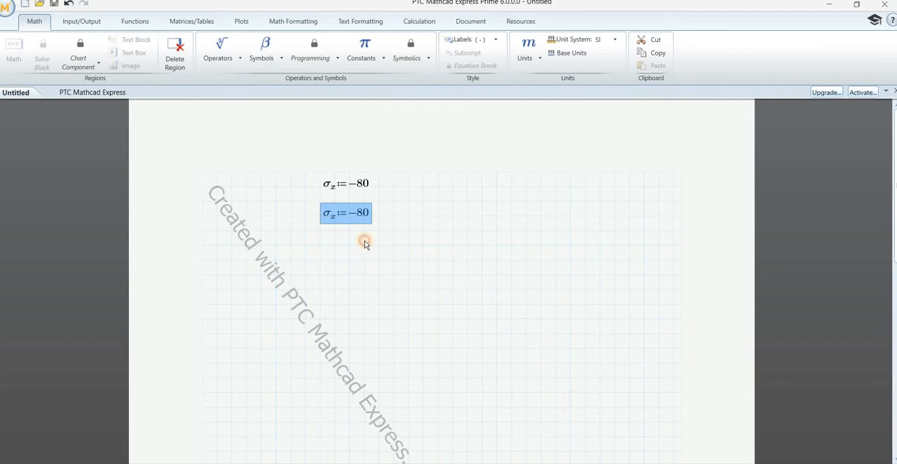
Step: Rename the variable in the pasted definition to σ with the subscript y
{"action": "left_click", "coordinate": [333, 218]}
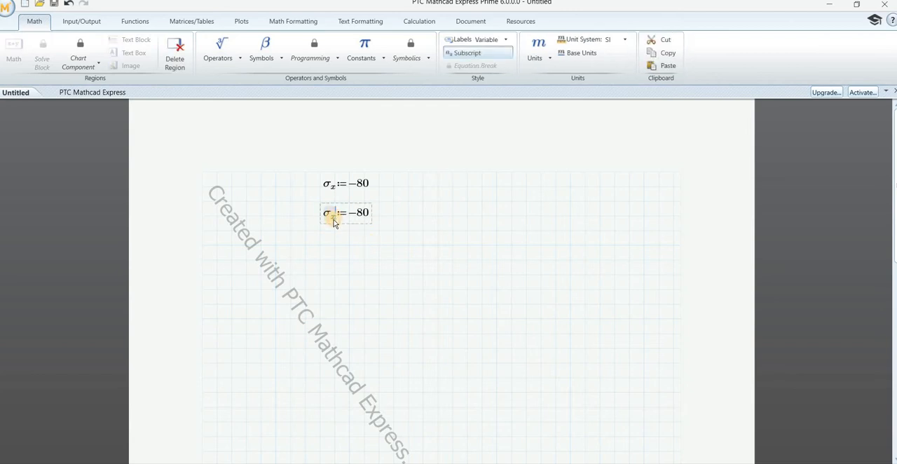
{"action": "key", "text": "BackSpace"}
{"action": "left_click", "coordinate": [266, 52]}
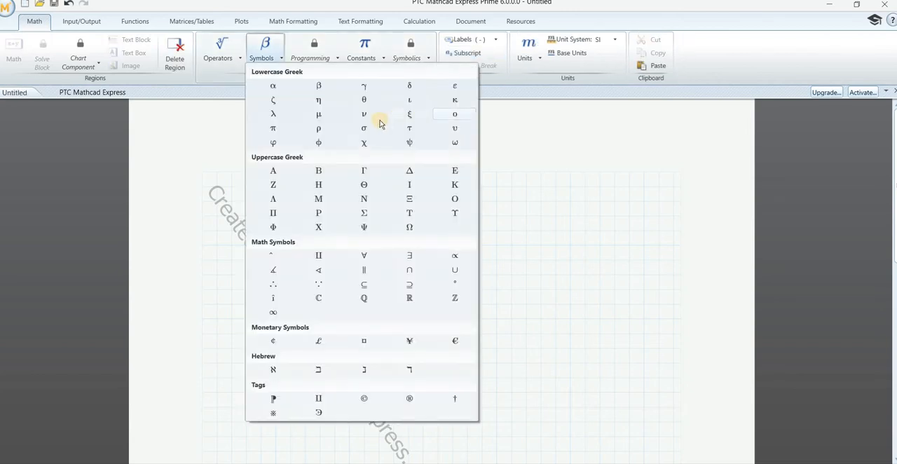
{"action": "left_click", "coordinate": [364, 129]}
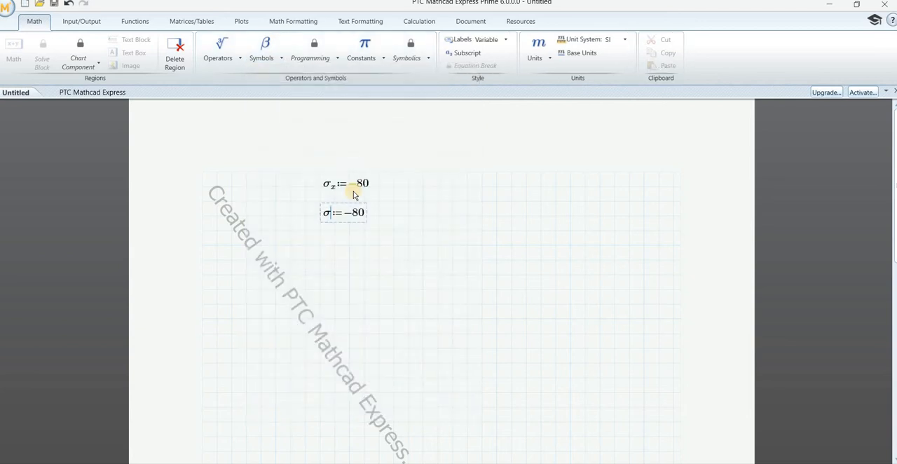
{"action": "key", "text": "ctrl+minus"}
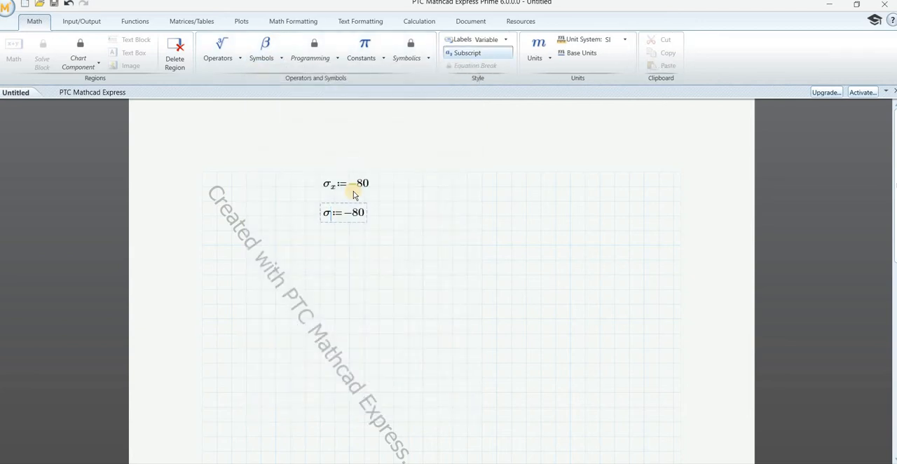
{"action": "type", "text": "y"}
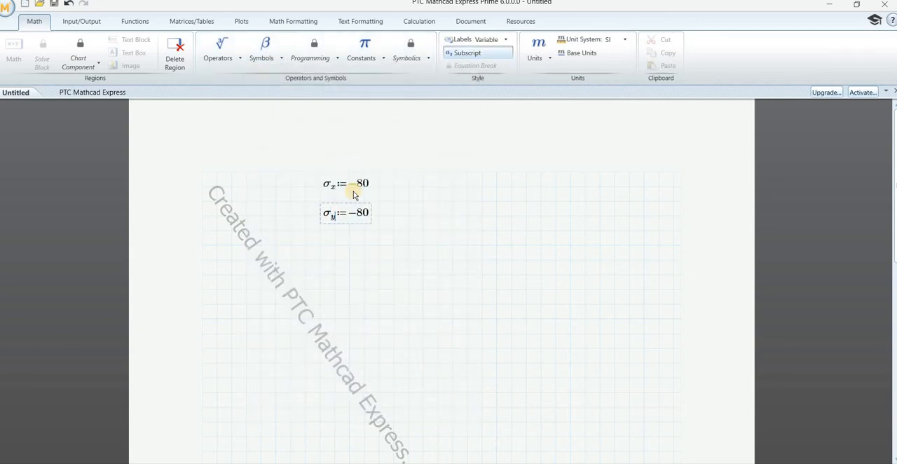
Step: Set the value of σy to 50
{"action": "left_click", "coordinate": [365, 215]}
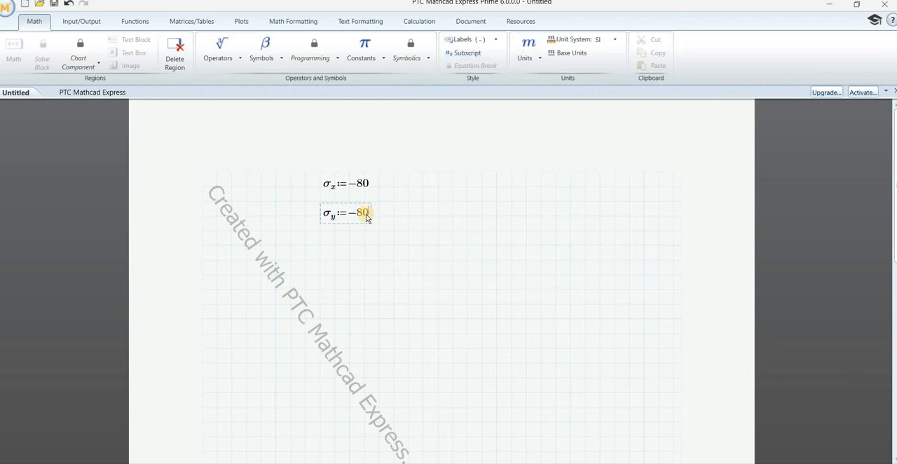
{"action": "key", "text": "BackSpace"}
{"action": "key", "text": "BackSpace"}
{"action": "key", "text": "BackSpace"}
{"action": "type", "text": "50"}
{"action": "key", "text": "Return"}
Step: Append the unit MPa to the −80 value of σx
{"action": "left_click", "coordinate": [364, 185]}
{"action": "type", "text": "MP"}
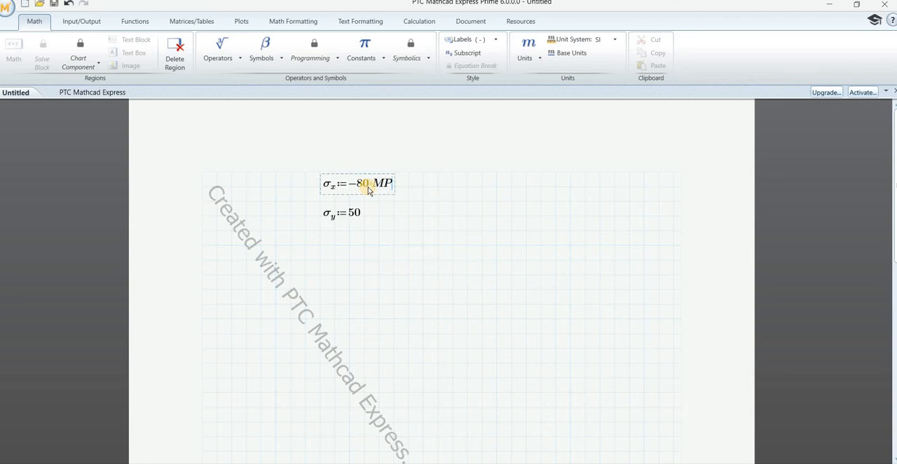
{"action": "type", "text": "A"}
{"action": "key", "text": "BackSpace"}
{"action": "key", "text": "BackSpace"}
{"action": "key", "text": "BackSpace"}
{"action": "key", "text": "BackSpace"}
{"action": "type", "text": "MPa"}
{"action": "key", "text": "Down"}
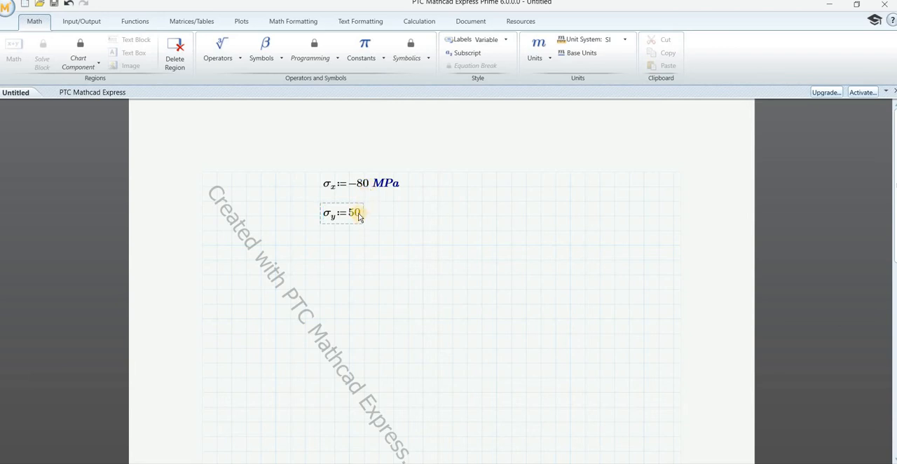
Step: Append the unit MPa to the value of σy
{"action": "left_click", "coordinate": [359, 216]}
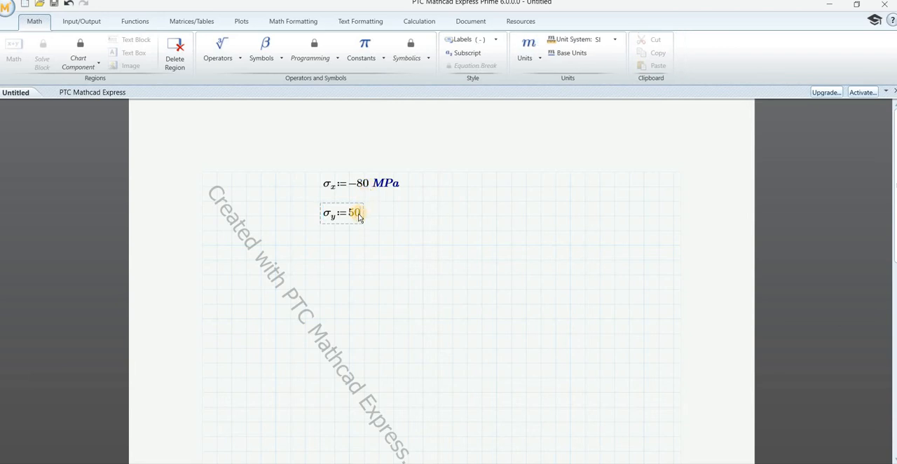
{"action": "type", "text": "MPA"}
{"action": "key", "text": "BackSpace"}
{"action": "type", "text": "a"}
{"action": "key", "text": "Return"}
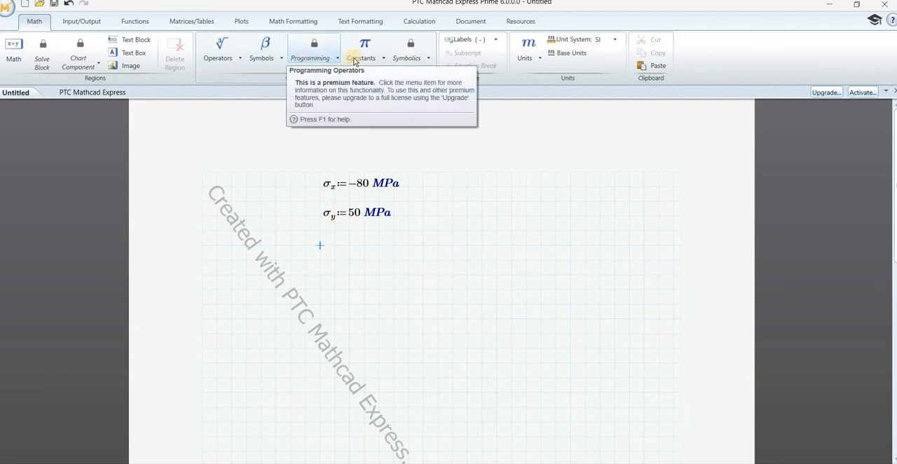
Step: Insert the variable τ with the subscript xy below the σy definition
{"action": "left_click", "coordinate": [277, 58]}
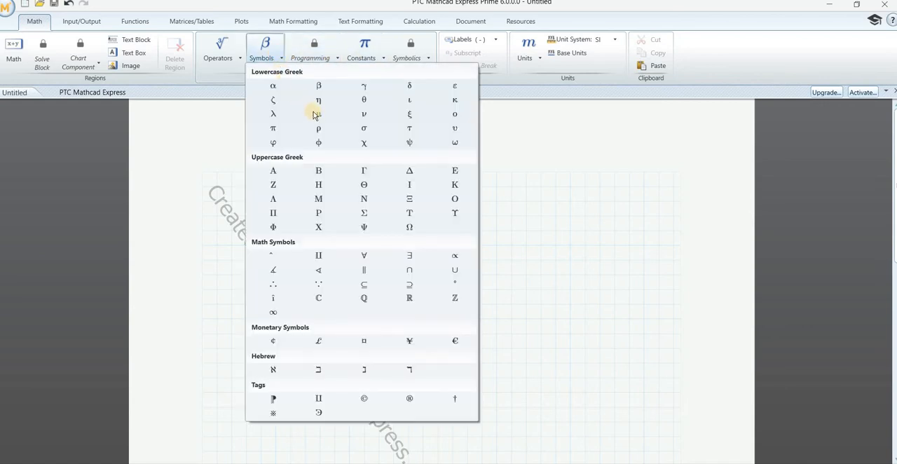
{"action": "left_click", "coordinate": [409, 128]}
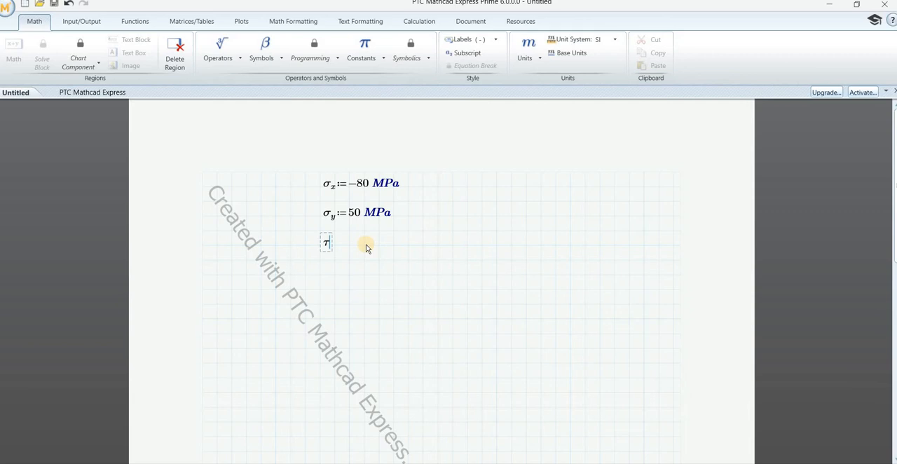
{"action": "key", "text": "ctrl+minus"}
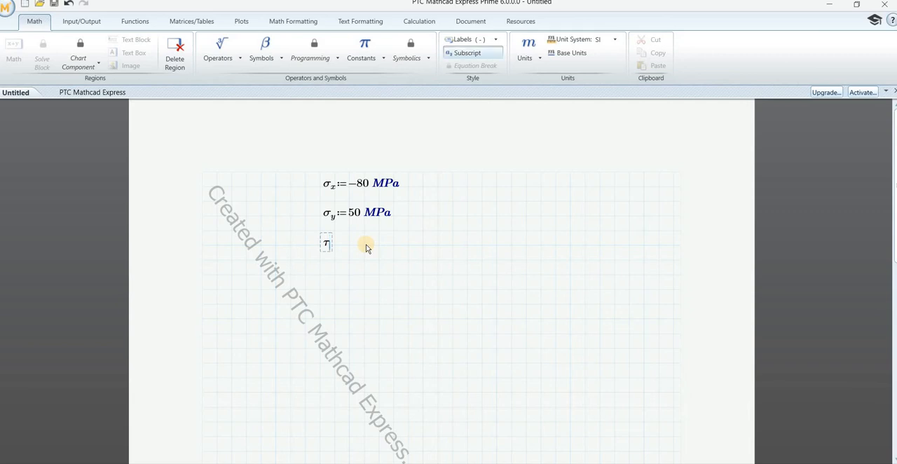
{"action": "type", "text": "xy"}
{"action": "key", "text": "Right"}
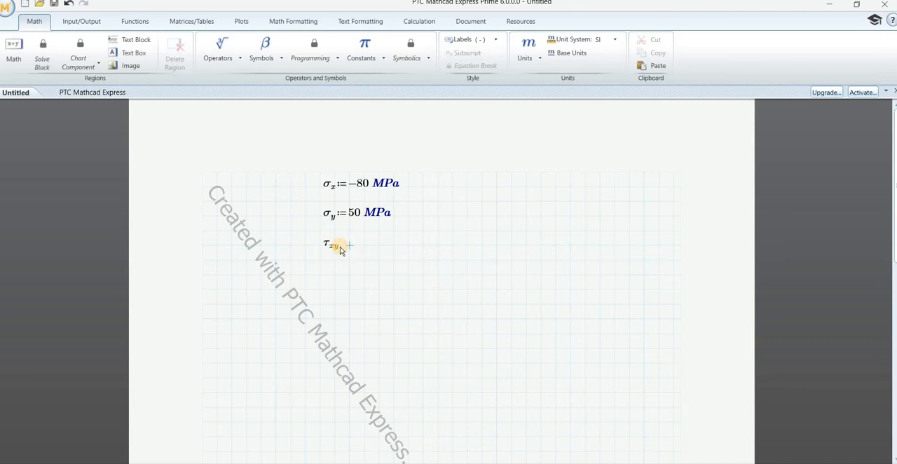
Step: Define τxy as −25 MPa
{"action": "left_click", "coordinate": [340, 250]}
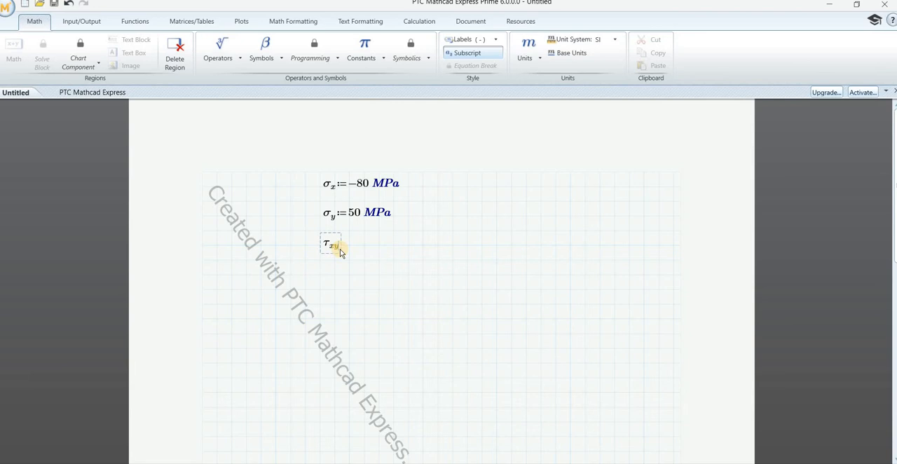
{"action": "type", "text": ":="}
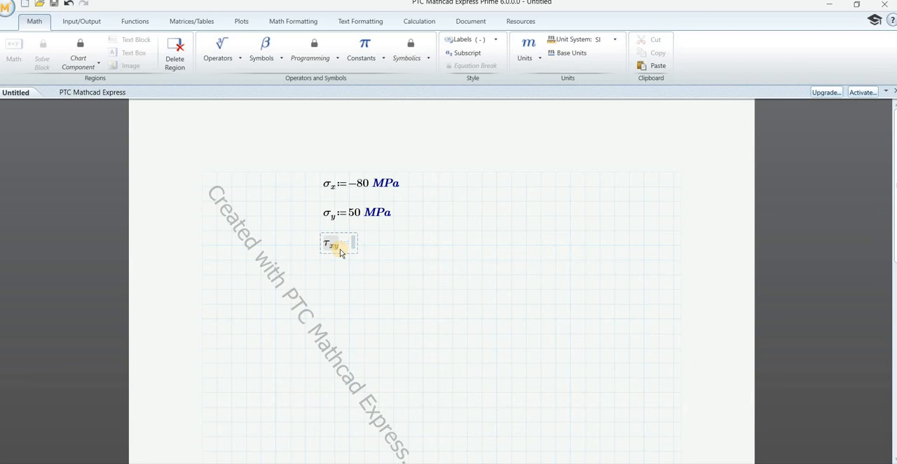
{"action": "type", "text": "-25"}
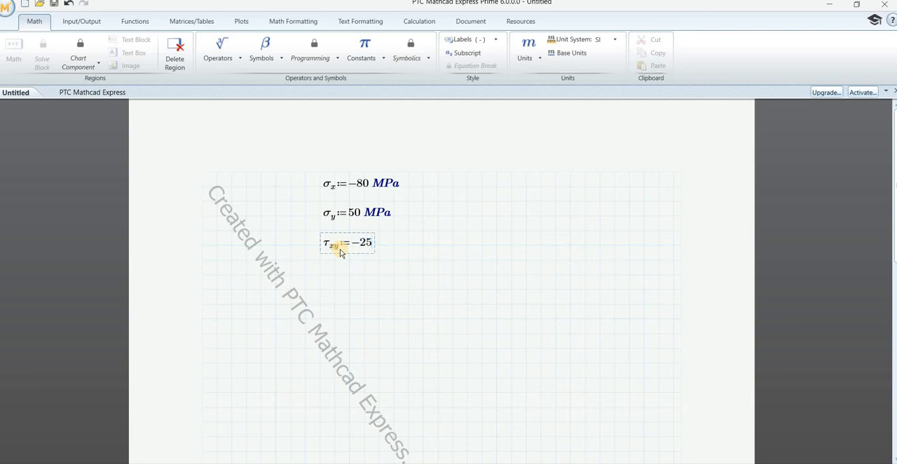
{"action": "type", "text": "MPa"}
{"action": "key", "text": "Return"}
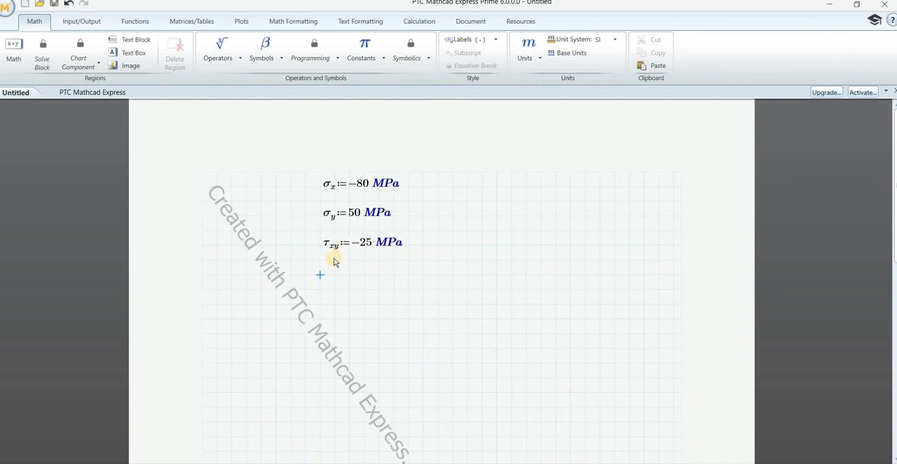
Step: Consult the inclined-plane stress equations in the PowerPoint slides and the worked example in the Hibbeler PDF, and return to Mathcad
{"action": "left_click", "coordinate": [272, 59]}
{"action": "key", "text": "alt+Tab"}
{"action": "left_click", "coordinate": [322, 194]}
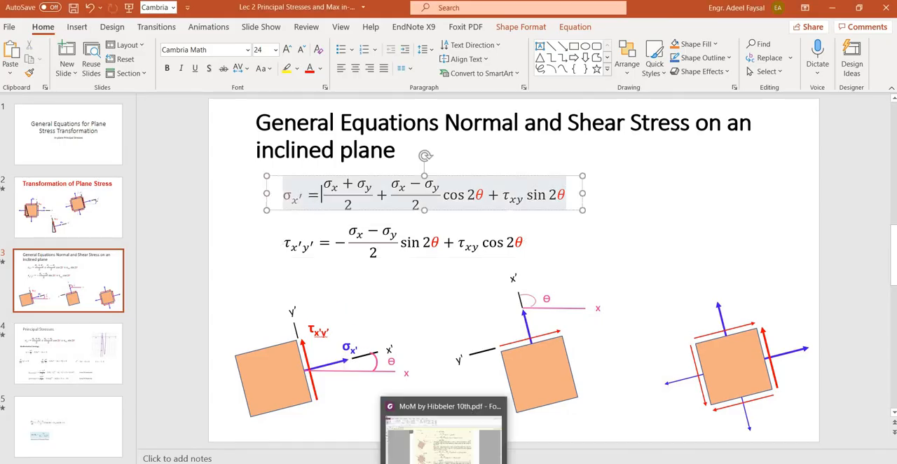
{"action": "left_click", "coordinate": [449, 442]}
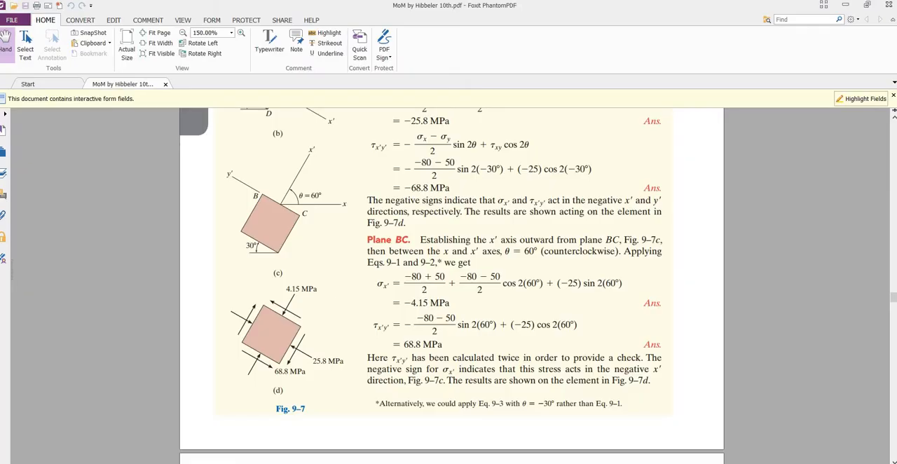
{"action": "left_click", "coordinate": [415, 463]}
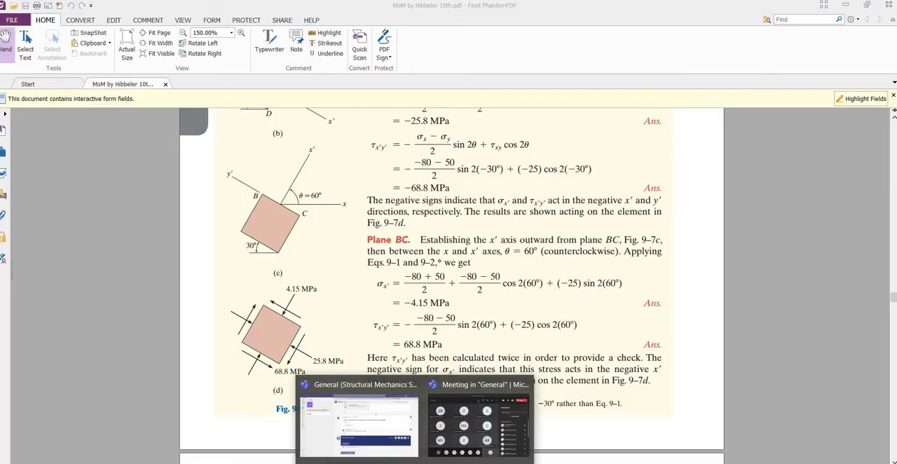
{"action": "left_click", "coordinate": [384, 463]}
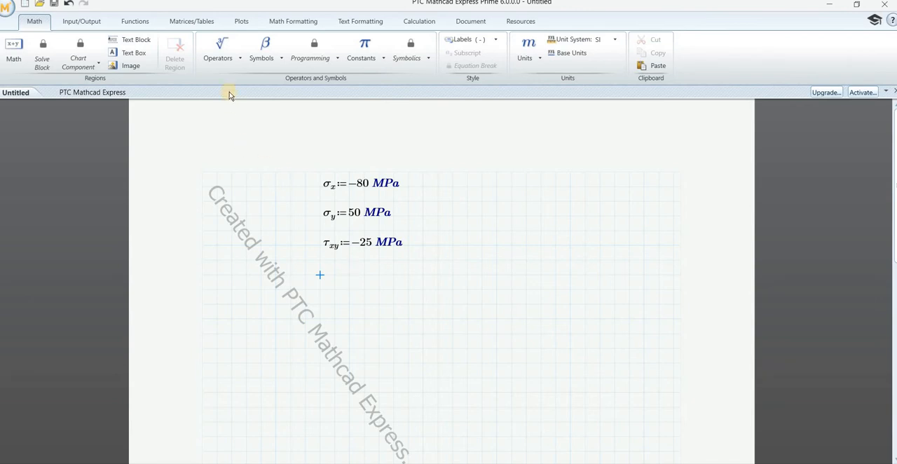
Step: Start a definition for σ with the subscript x' below the τxy definition, leaving its right-hand side empty
{"action": "left_click", "coordinate": [279, 60]}
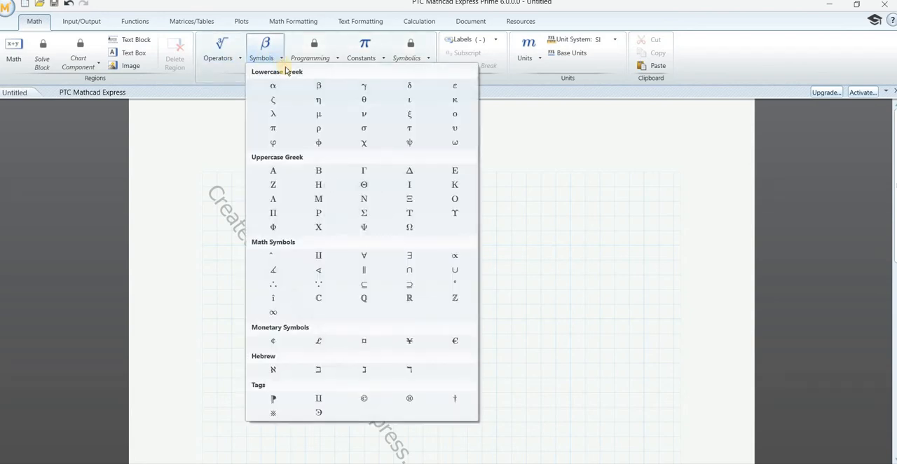
{"action": "left_click", "coordinate": [364, 130]}
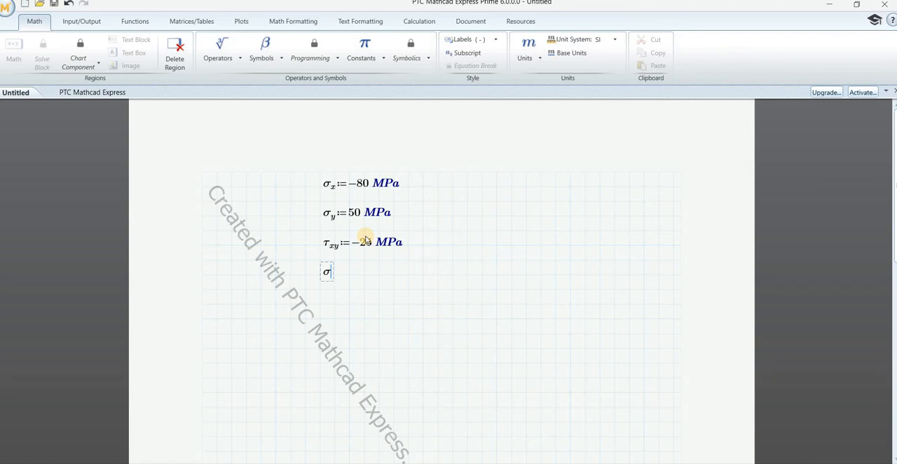
{"action": "key", "text": "ctrl+="}
{"action": "key", "text": "BackSpace"}
{"action": "key", "text": "ctrl+minus"}
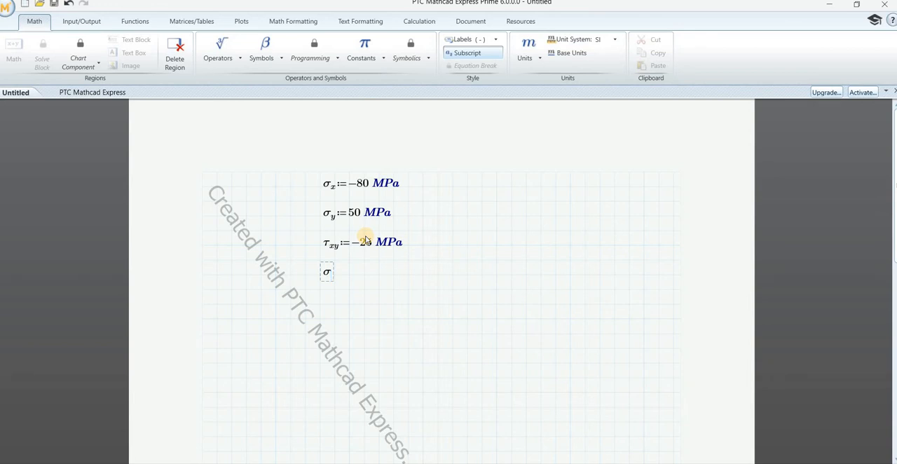
{"action": "type", "text": "x':="}
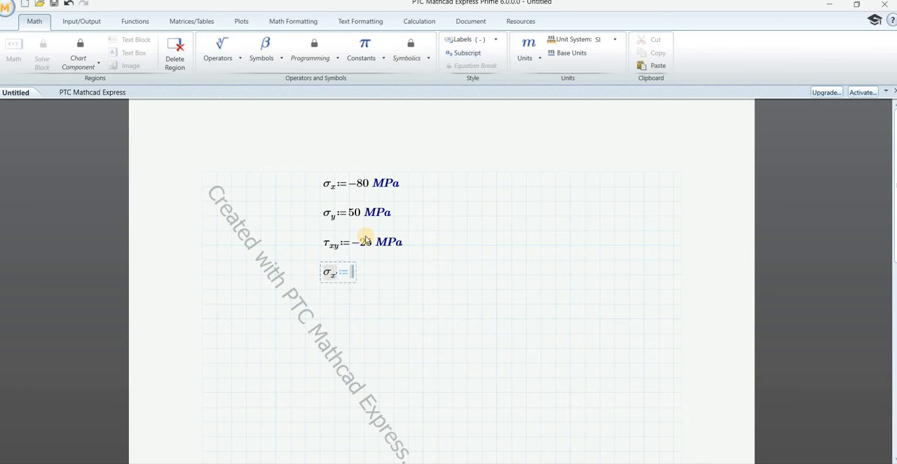
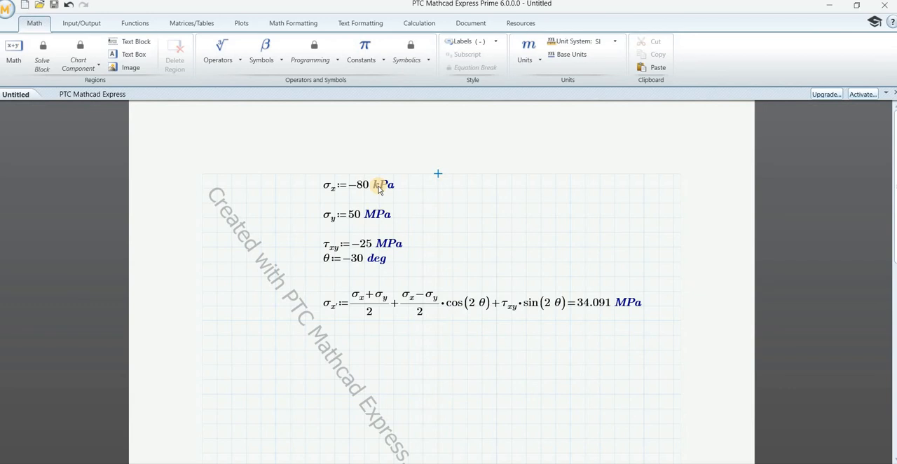
Step: Change the unit of the −80 value in the σx definition to ksi
{"action": "left_click", "coordinate": [378, 187]}
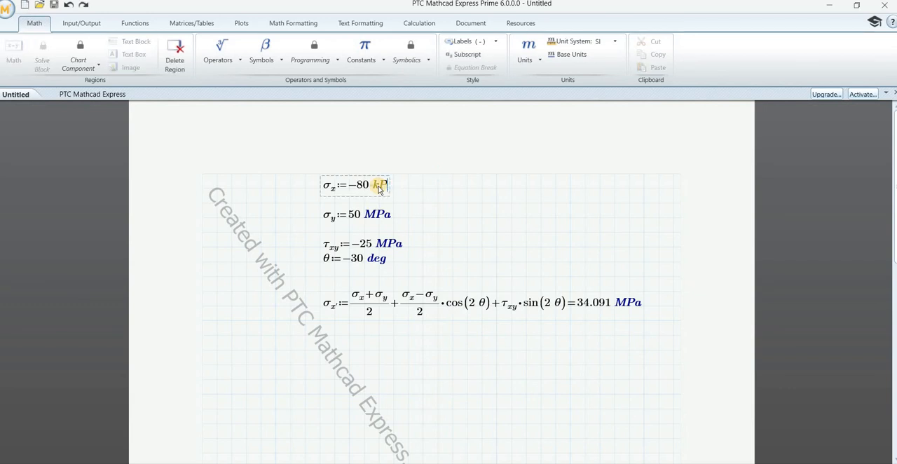
{"action": "key", "text": "BackSpace"}
{"action": "key", "text": "BackSpace"}
{"action": "key", "text": "BackSpace"}
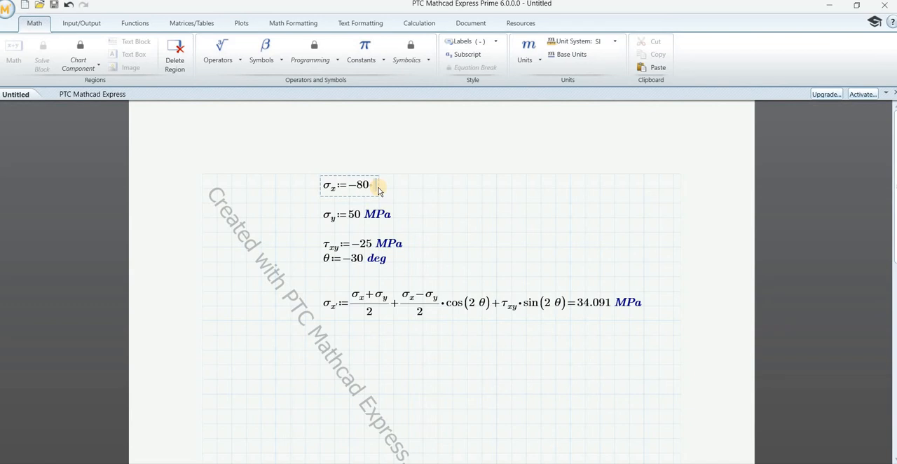
{"action": "type", "text": "ksi"}
{"action": "key", "text": "Down"}
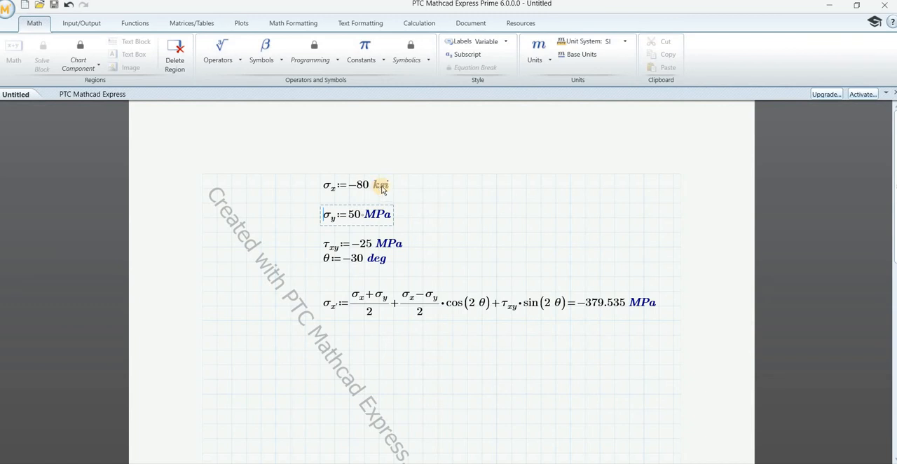
Step: Replace the unit in the σx definition with MPa
{"action": "left_click", "coordinate": [382, 187]}
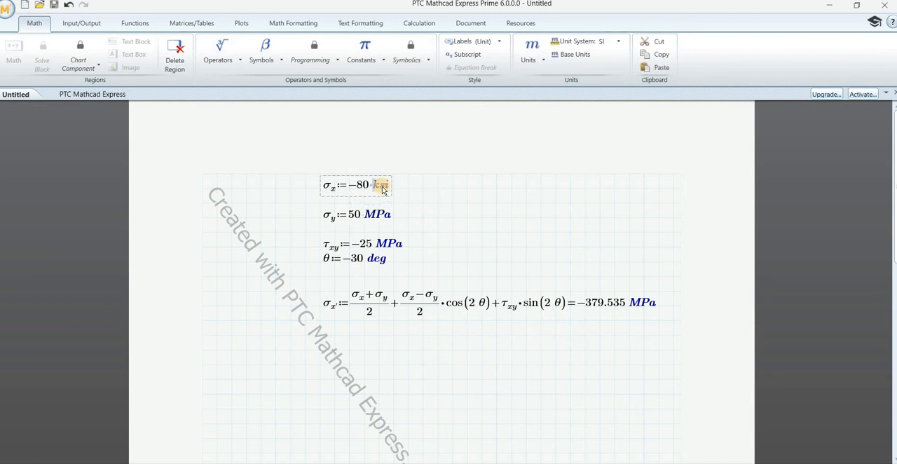
{"action": "type", "text": "MPa"}
{"action": "key", "text": "Return"}
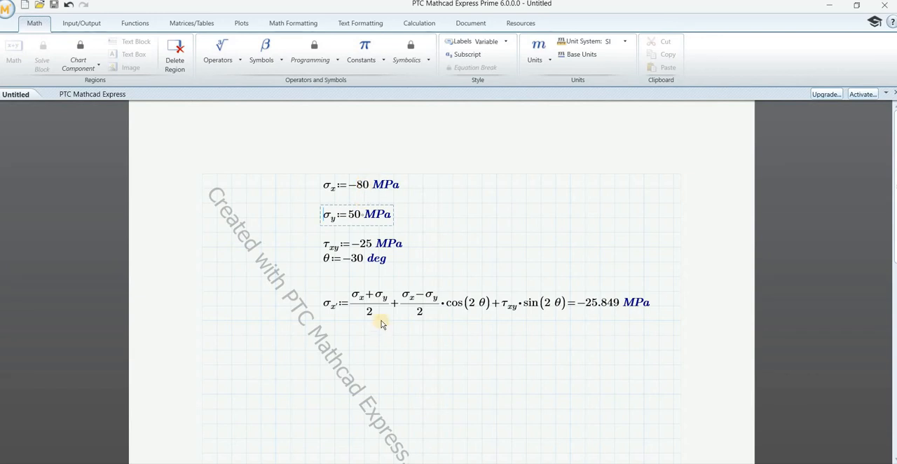
Step: Set the angle θ to 60 deg and recalculate σx'
{"action": "left_click", "coordinate": [361, 261]}
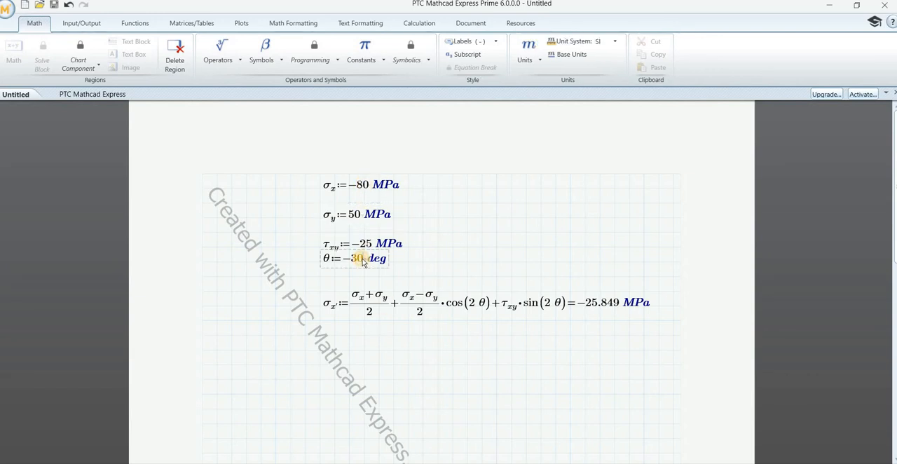
{"action": "key", "text": "ctrl+x"}
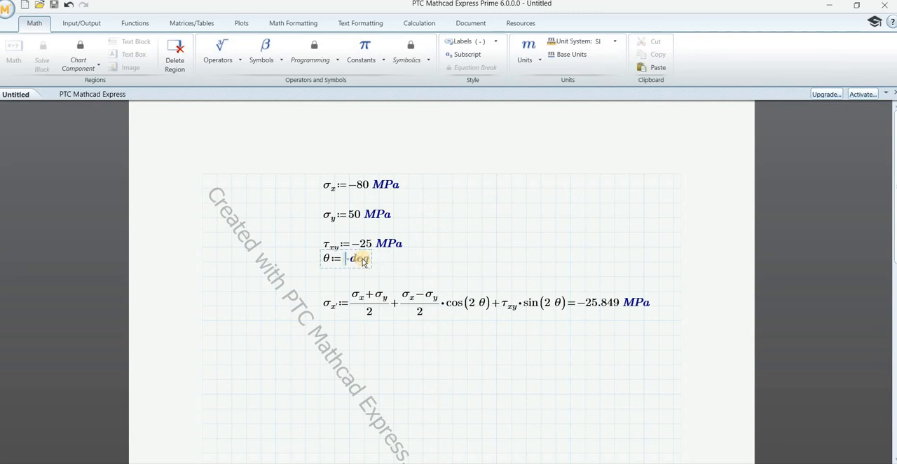
{"action": "type", "text": "60"}
{"action": "key", "text": "Return"}
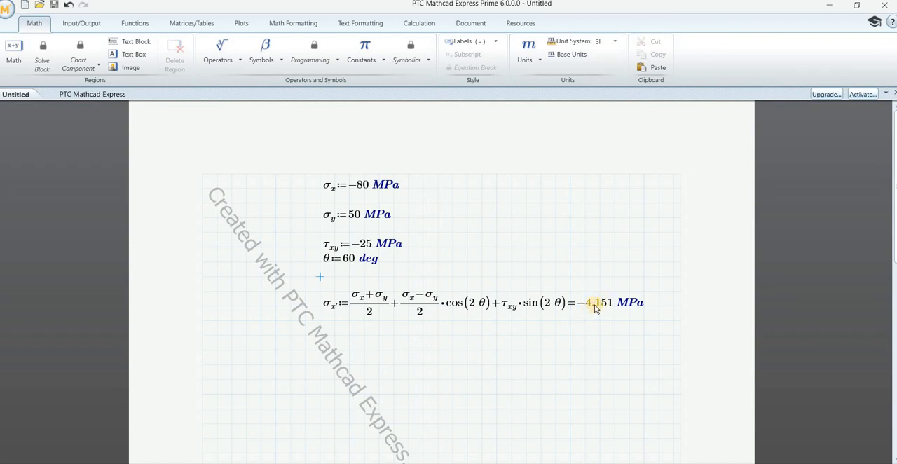
Step: Set the angle θ back to −30 deg
{"action": "key", "text": "ctrl+z"}
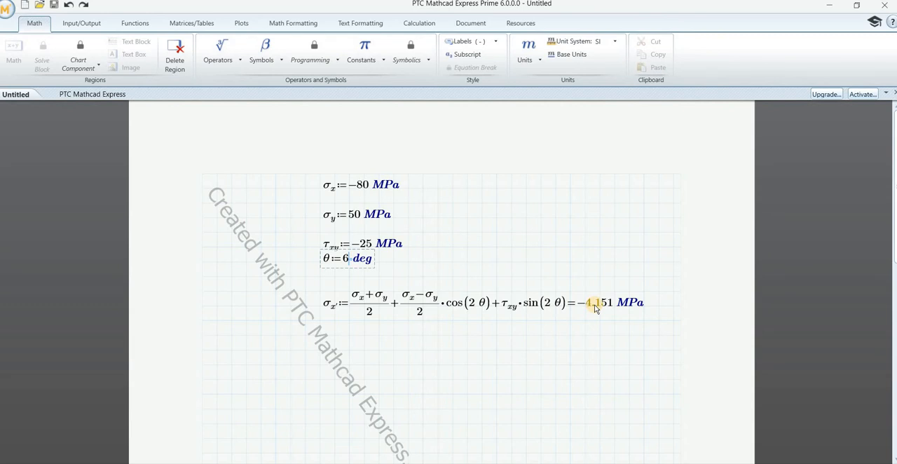
{"action": "key", "text": "BackSpace"}
{"action": "type", "text": "-30"}
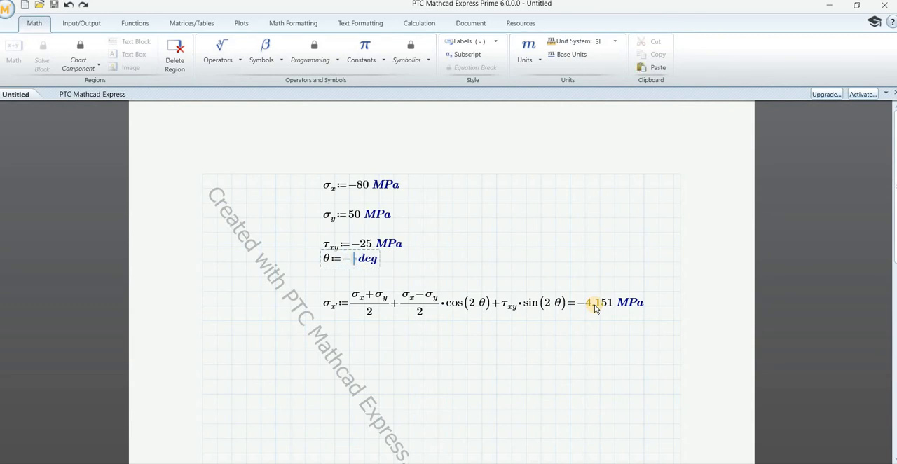
{"action": "key", "text": "Return"}
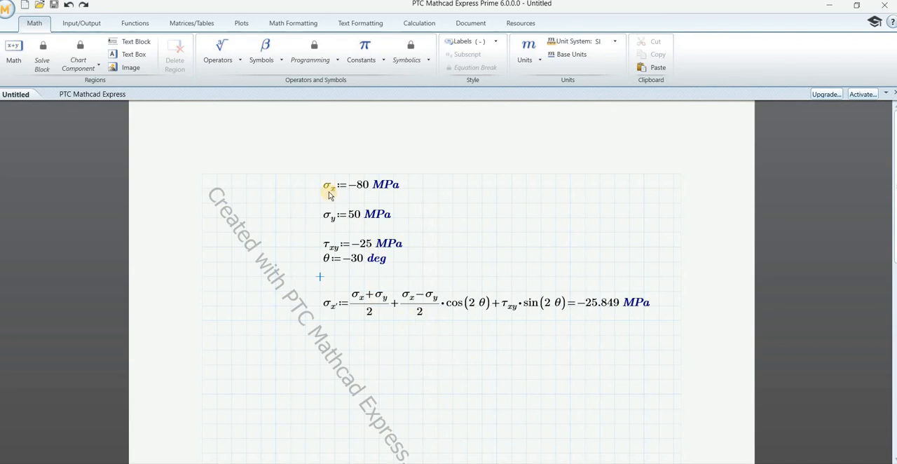
Step: Set σy to 40 MPa and recalculate σx'
{"action": "left_click", "coordinate": [359, 217]}
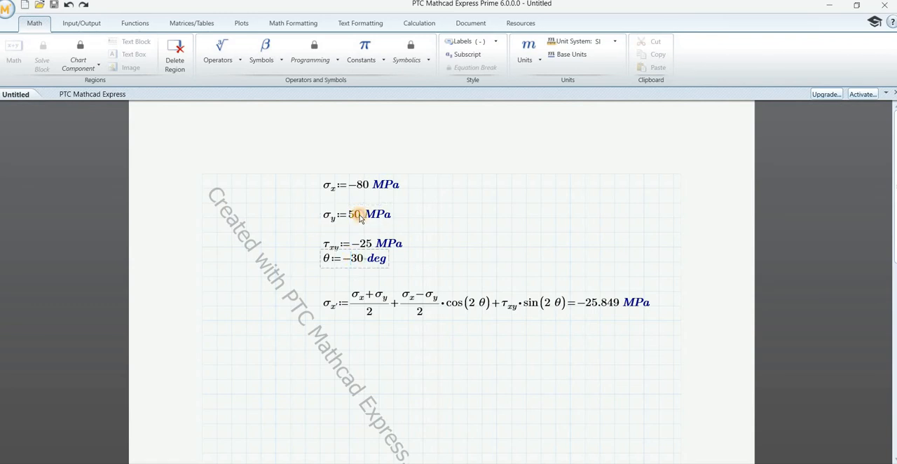
{"action": "key", "text": "BackSpace"}
{"action": "key", "text": "BackSpace"}
{"action": "type", "text": "40"}
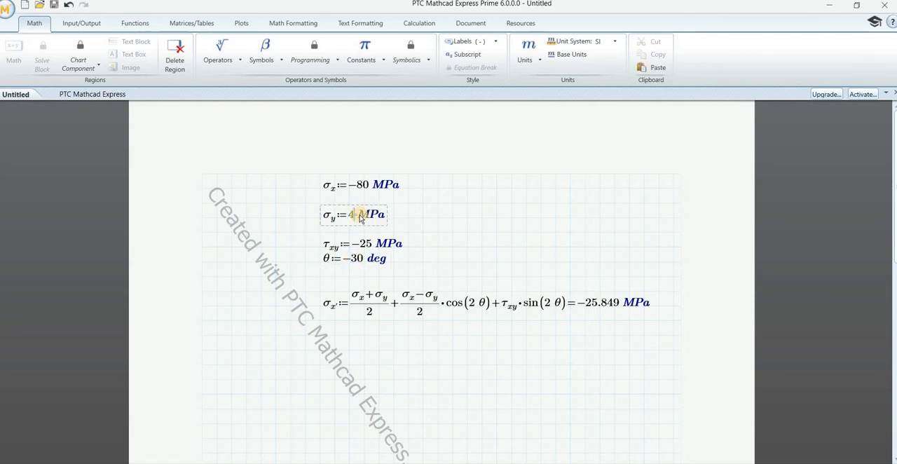
{"action": "key", "text": "Return"}
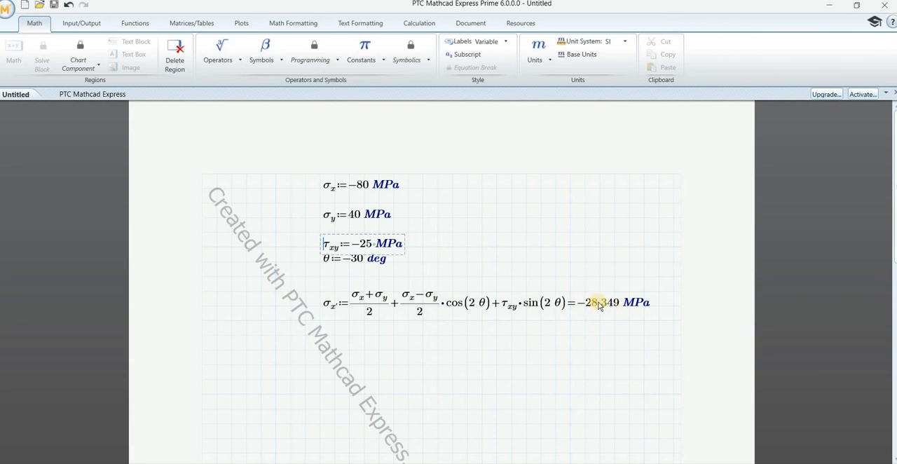
Step: Set σy back to 50 MPa and leave the definition
{"action": "key", "text": "Up"}
{"action": "key", "text": "BackSpace"}
{"action": "key", "text": "BackSpace"}
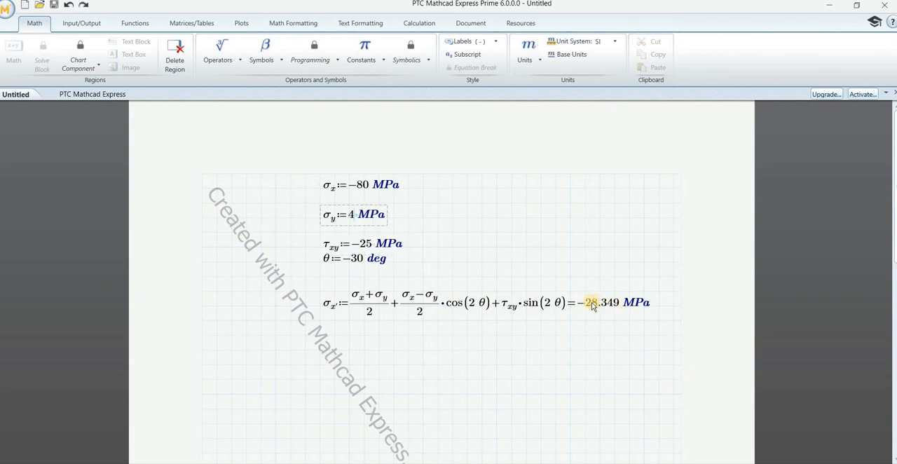
{"action": "type", "text": "50"}
{"action": "key", "text": "Return"}
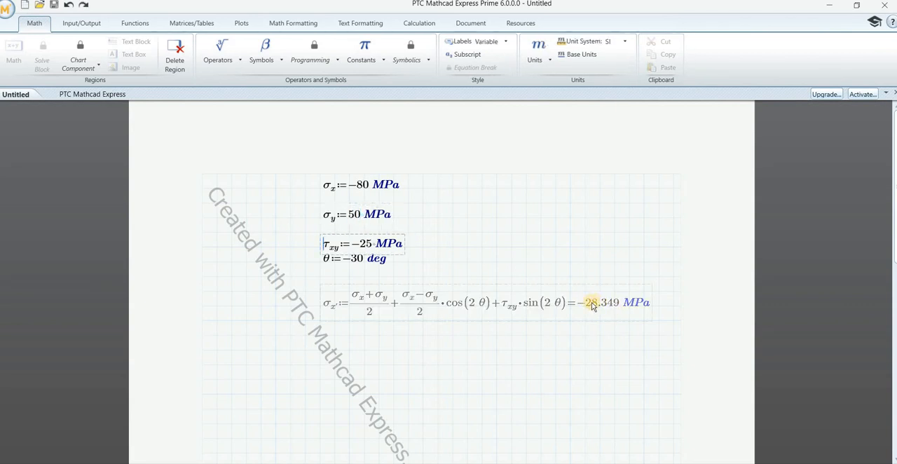
{"action": "left_click", "coordinate": [544, 385]}
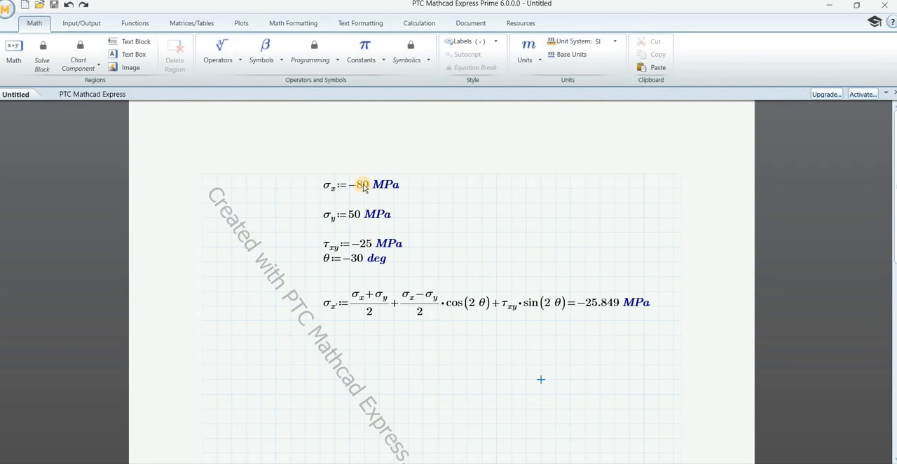
{"action": "left_click", "coordinate": [363, 189]}
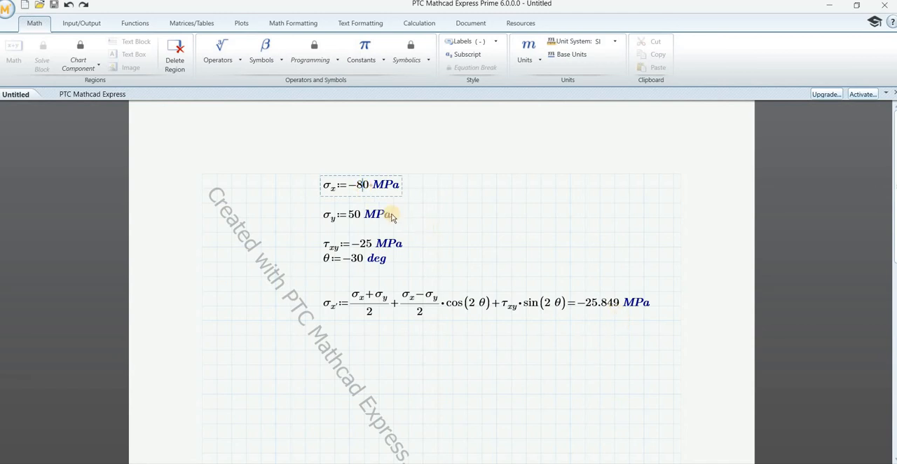
{"action": "left_click", "coordinate": [361, 188]}
{"action": "left_click", "coordinate": [615, 335]}
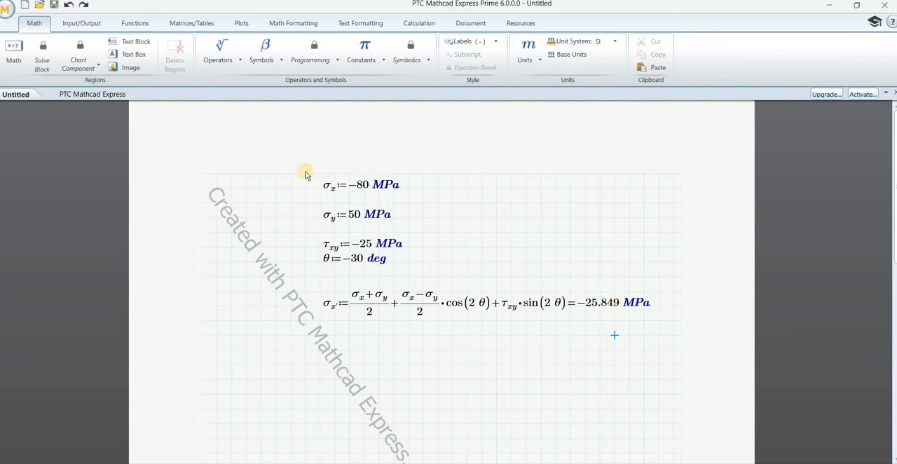
Step: Copy the σx, σy, τxy and θ definitions with the σx' equation and paste the duplicates below the original block
{"action": "left_click_drag", "start_coordinate": [303, 172], "coordinate": [657, 343]}
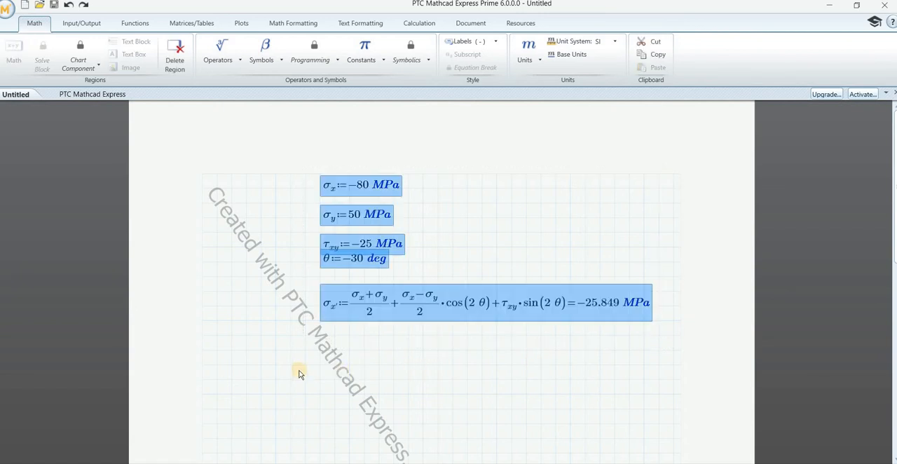
{"action": "left_click", "coordinate": [217, 380]}
{"action": "key", "text": "ctrl+v"}
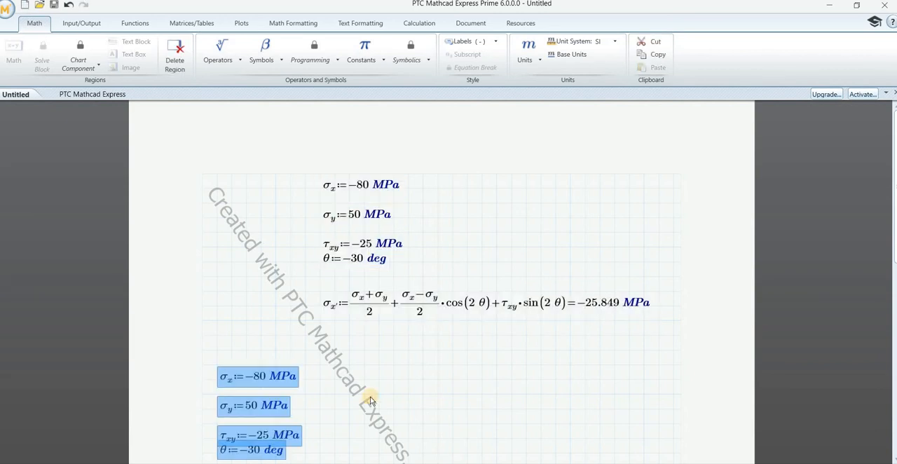
{"action": "left_click", "coordinate": [400, 410]}
Step: Set σx in the pasted lower block to 26 MPa
{"action": "scroll", "coordinate": [400, 410], "scroll_direction": "down", "scroll_amount": 2}
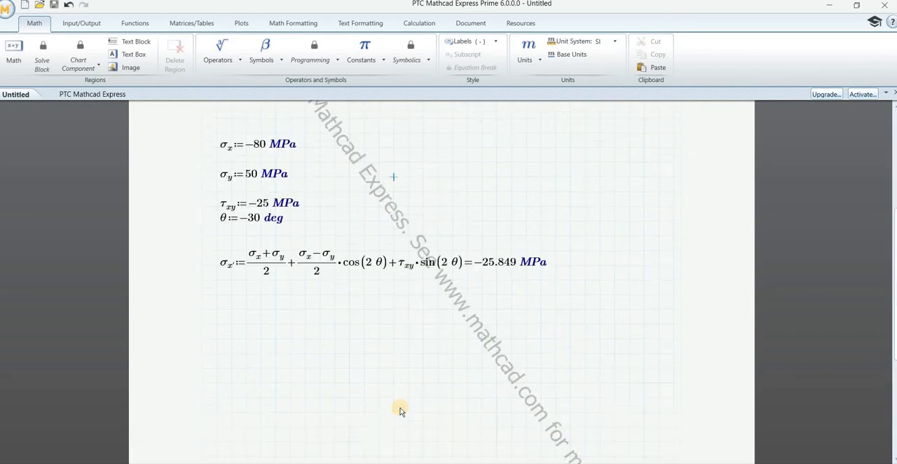
{"action": "scroll", "coordinate": [401, 410], "scroll_direction": "down", "scroll_amount": 8}
{"action": "scroll", "coordinate": [400, 409], "scroll_direction": "up", "scroll_amount": 5}
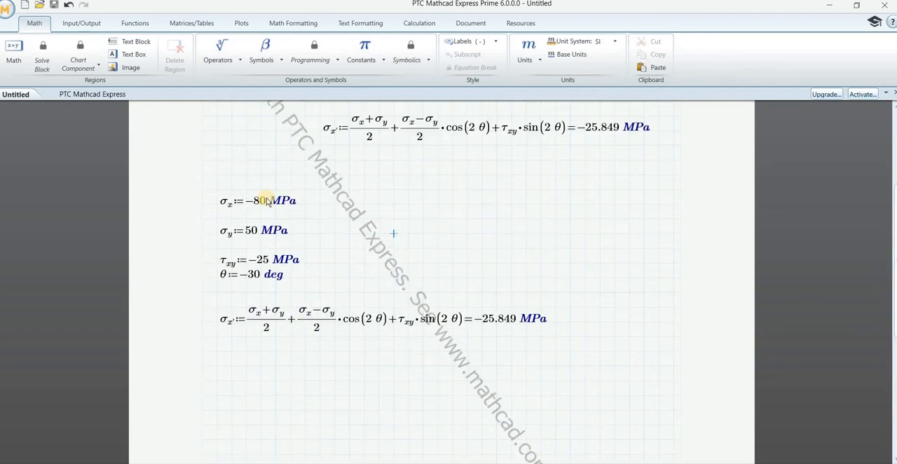
{"action": "left_click", "coordinate": [265, 203]}
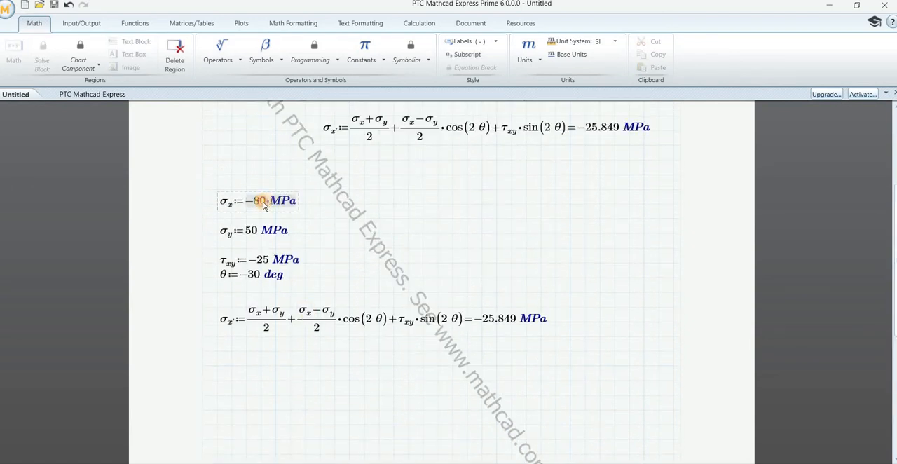
{"action": "key", "text": "BackSpace"}
{"action": "key", "text": "BackSpace"}
{"action": "key", "text": "BackSpace"}
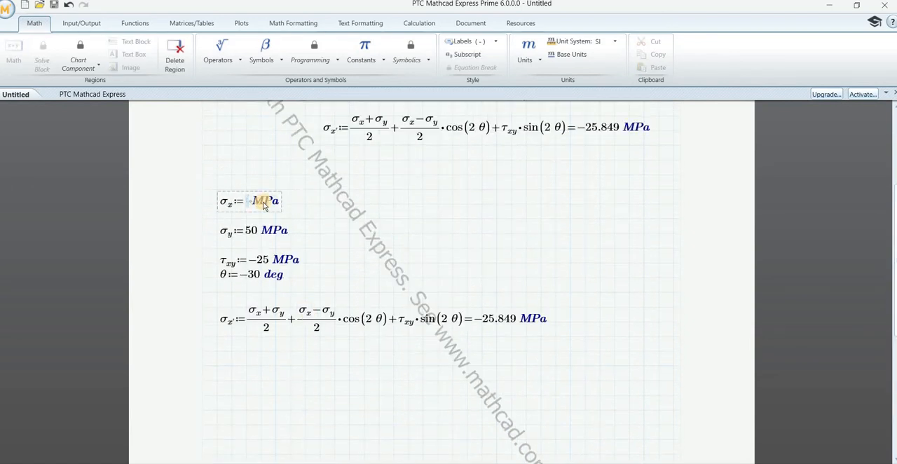
{"action": "type", "text": "26"}
{"action": "key", "text": "Return"}
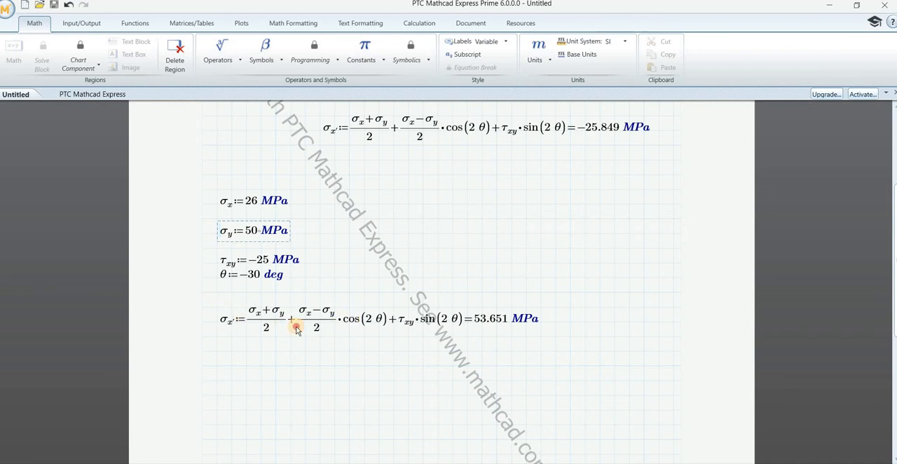
Step: Compare the σx and σy definitions in the original and pasted blocks with the terms used in the lower σx' equation
{"action": "left_click_drag", "start_coordinate": [296, 327], "coordinate": [465, 346]}
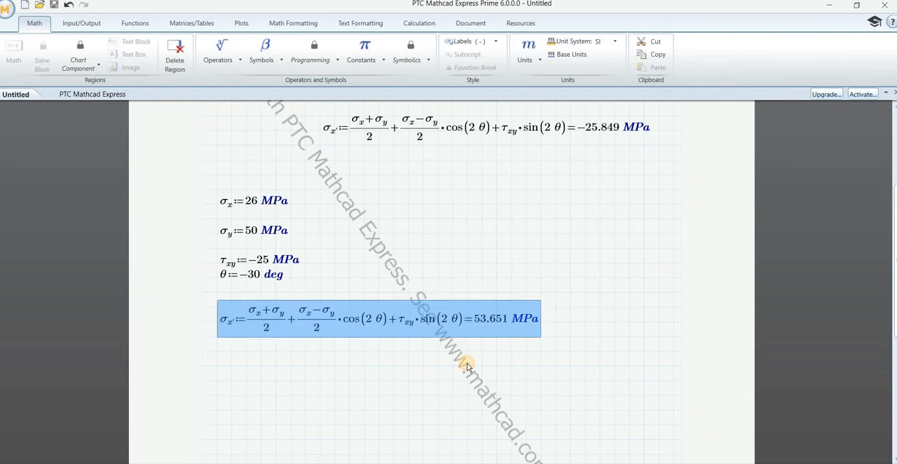
{"action": "left_click", "coordinate": [467, 365]}
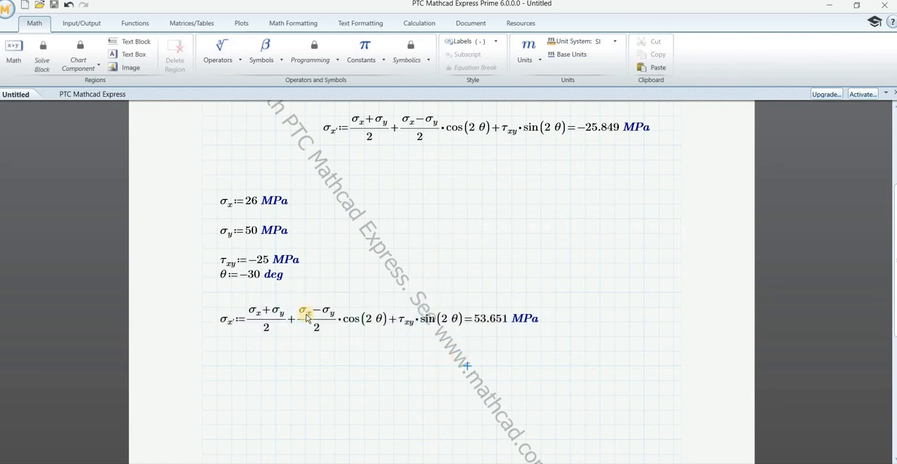
{"action": "left_click", "coordinate": [260, 311]}
{"action": "left_click", "coordinate": [203, 189]}
{"action": "left_click_drag", "start_coordinate": [312, 221], "coordinate": [312, 221]}
{"action": "scroll", "coordinate": [313, 221], "scroll_direction": "up", "scroll_amount": 3}
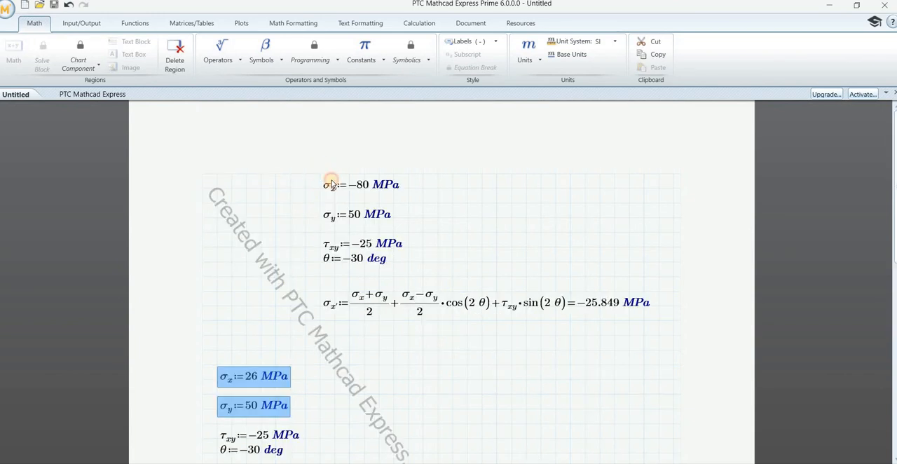
{"action": "left_click_drag", "start_coordinate": [332, 185], "coordinate": [406, 206]}
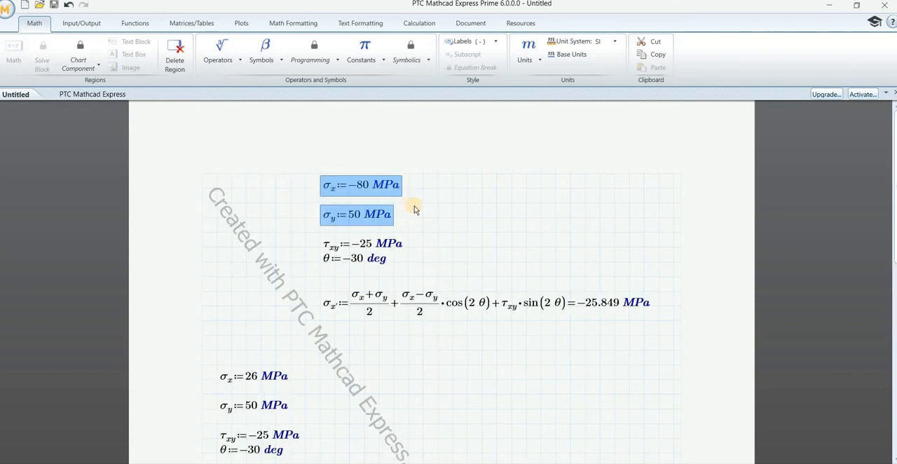
{"action": "left_click", "coordinate": [409, 209]}
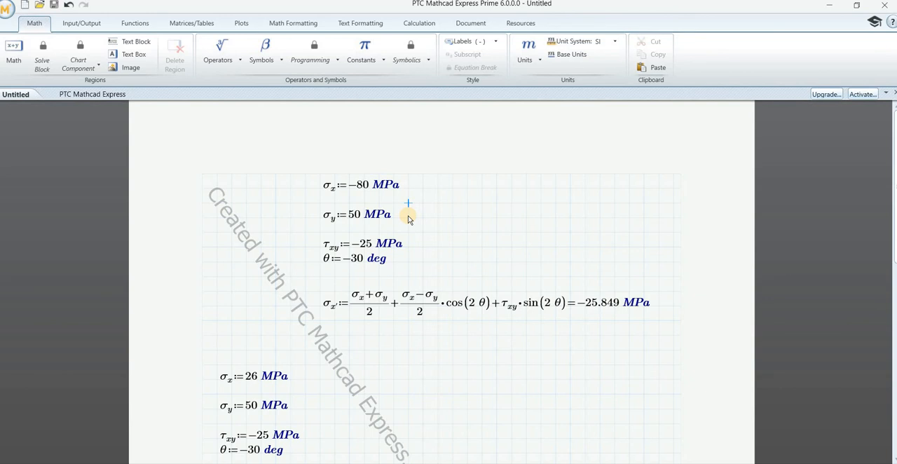
{"action": "scroll", "coordinate": [409, 219], "scroll_direction": "down", "scroll_amount": 5}
{"action": "scroll", "coordinate": [410, 219], "scroll_direction": "up", "scroll_amount": 5}
{"action": "scroll", "coordinate": [410, 218], "scroll_direction": "down", "scroll_amount": 5}
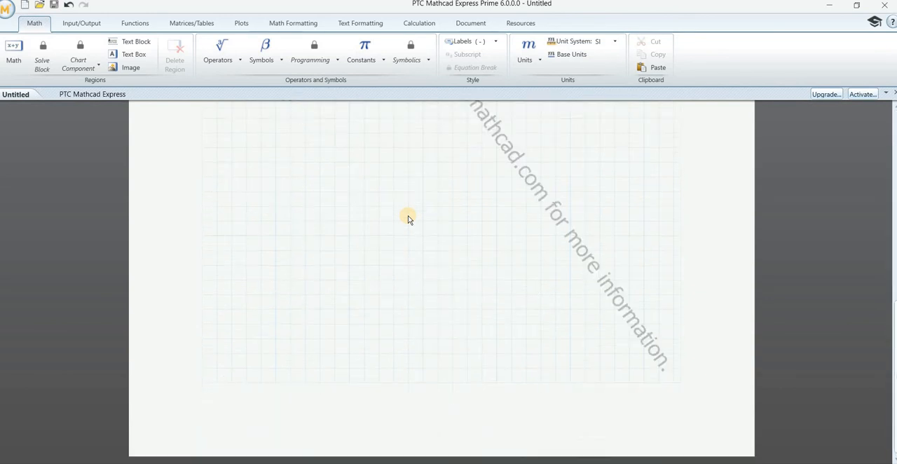
{"action": "scroll", "coordinate": [409, 218], "scroll_direction": "up", "scroll_amount": 5}
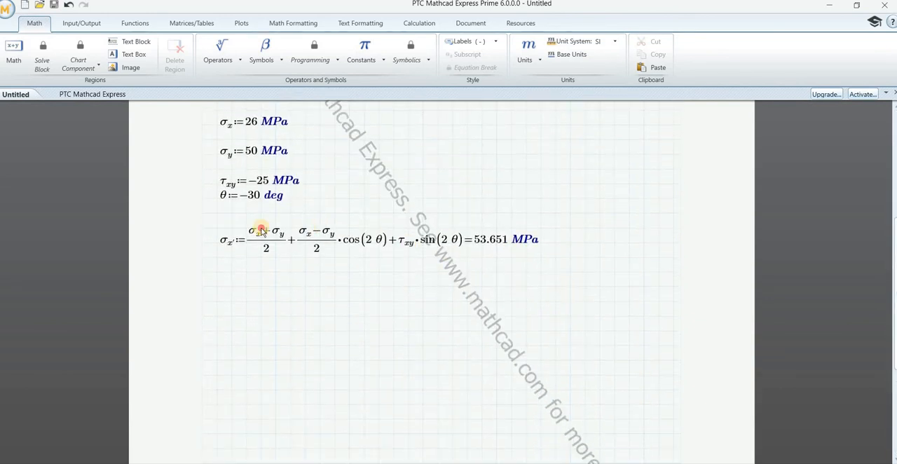
{"action": "left_click_drag", "start_coordinate": [213, 226], "coordinate": [250, 237]}
{"action": "left_click", "coordinate": [252, 234]}
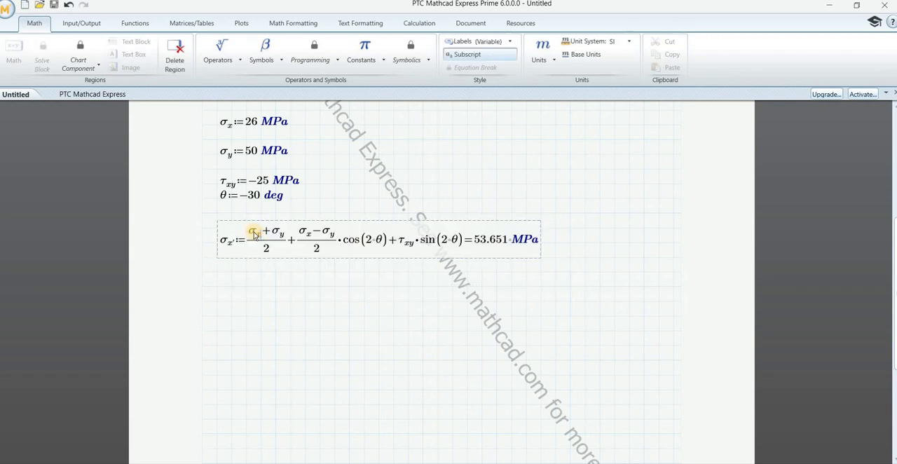
Step: Review both calculation blocks, checking which σx, σy, τxy and θ definitions precede each σx' equation and its result
{"action": "left_click", "coordinate": [276, 272]}
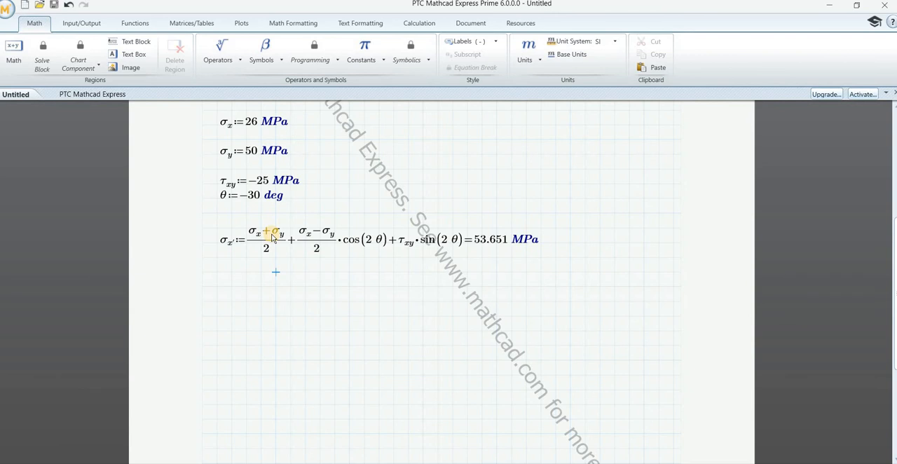
{"action": "scroll", "coordinate": [230, 140], "scroll_direction": "up", "scroll_amount": 5}
{"action": "scroll", "coordinate": [224, 137], "scroll_direction": "down", "scroll_amount": 6}
{"action": "scroll", "coordinate": [223, 138], "scroll_direction": "up", "scroll_amount": 2}
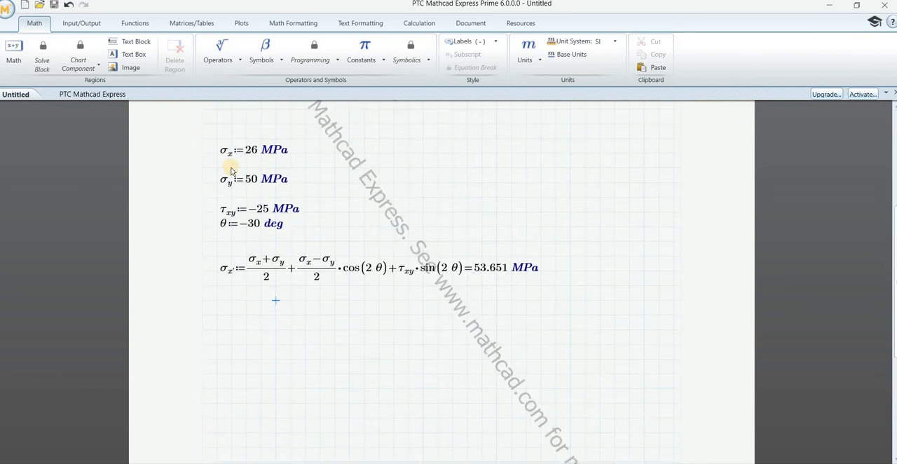
{"action": "left_click", "coordinate": [252, 179]}
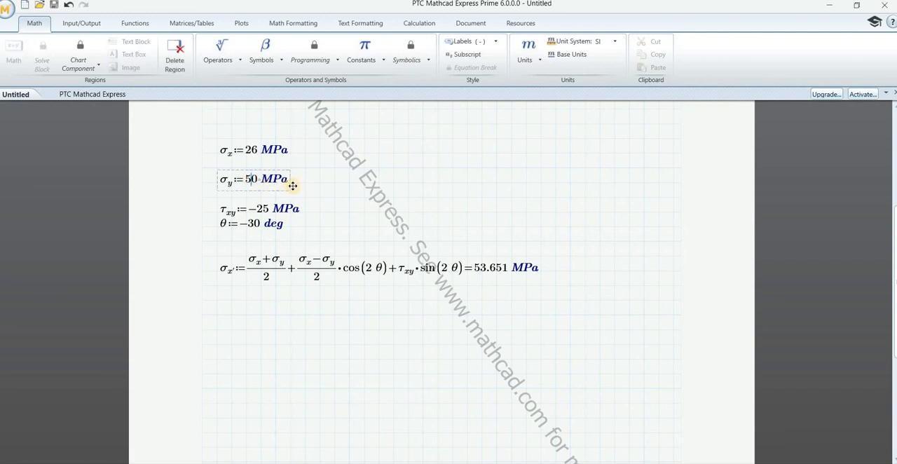
{"action": "scroll", "coordinate": [292, 185], "scroll_direction": "up", "scroll_amount": 8}
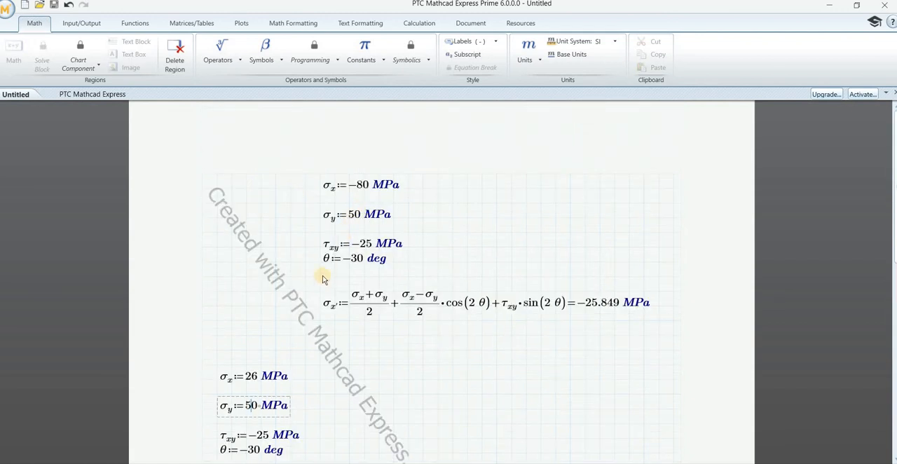
{"action": "scroll", "coordinate": [323, 277], "scroll_direction": "down", "scroll_amount": 10}
{"action": "scroll", "coordinate": [321, 279], "scroll_direction": "up", "scroll_amount": 7}
{"action": "scroll", "coordinate": [308, 235], "scroll_direction": "down", "scroll_amount": 5}
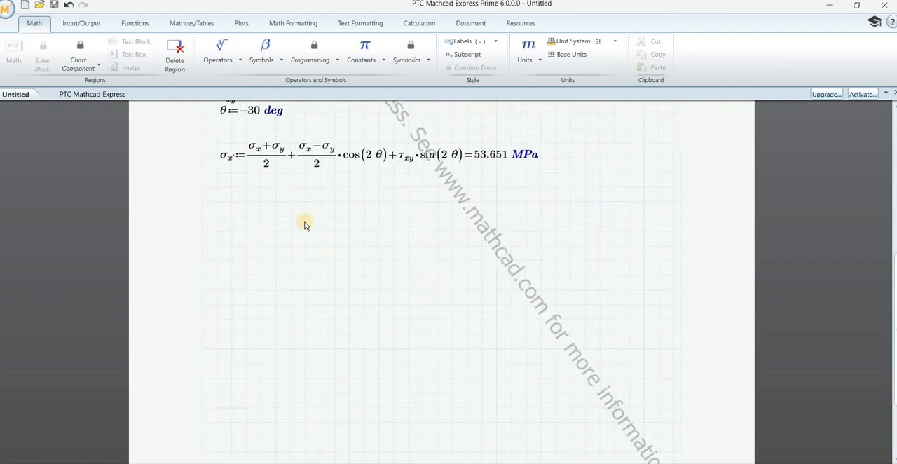
{"action": "scroll", "coordinate": [305, 225], "scroll_direction": "up", "scroll_amount": 5}
{"action": "left_click", "coordinate": [254, 321]}
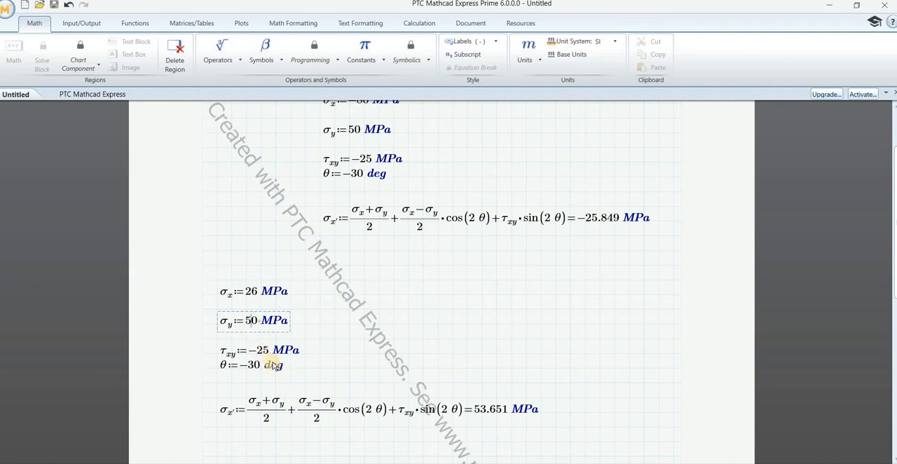
{"action": "left_click", "coordinate": [445, 448]}
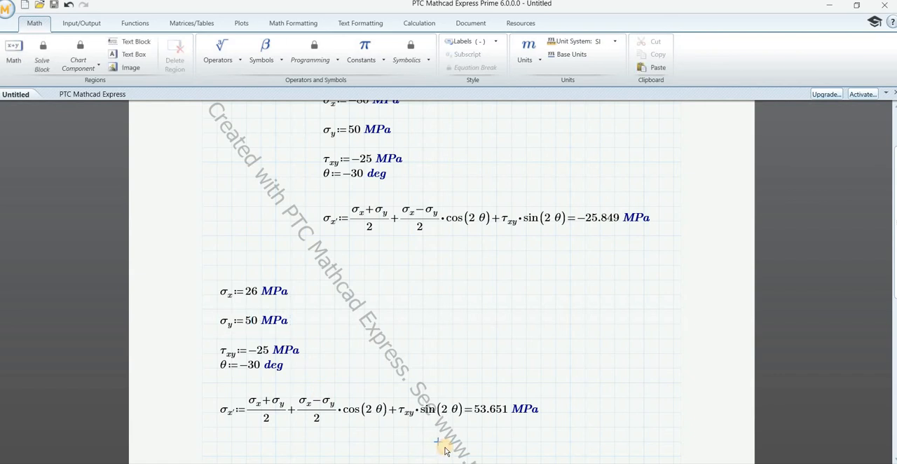
{"action": "scroll", "coordinate": [444, 448], "scroll_direction": "down", "scroll_amount": 6}
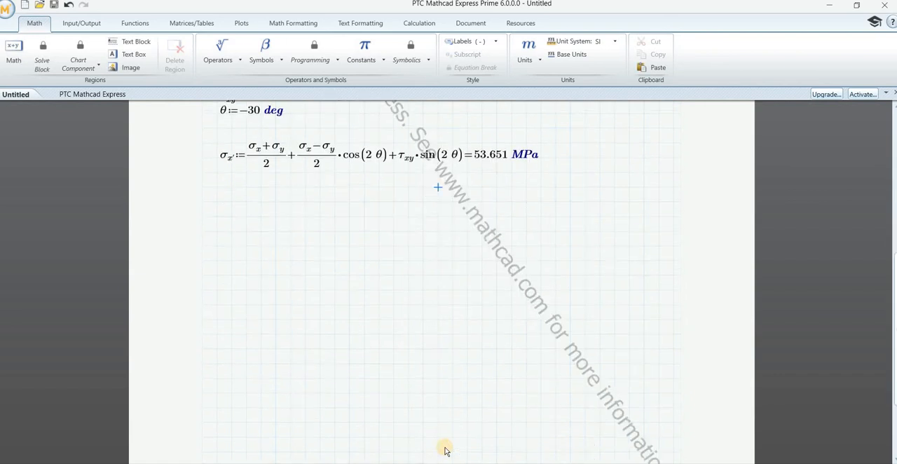
{"action": "scroll", "coordinate": [445, 448], "scroll_direction": "up", "scroll_amount": 1}
{"action": "scroll", "coordinate": [444, 449], "scroll_direction": "up", "scroll_amount": 7}
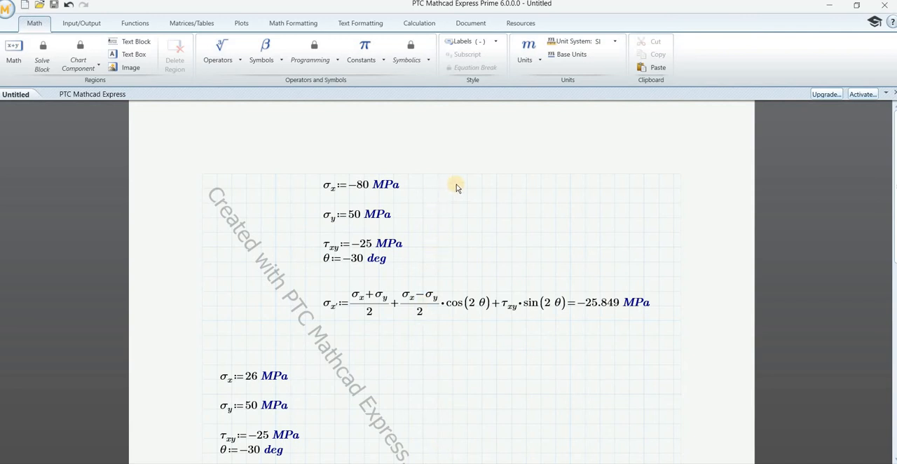
{"action": "scroll", "coordinate": [462, 293], "scroll_direction": "down", "scroll_amount": 10}
{"action": "scroll", "coordinate": [463, 293], "scroll_direction": "up", "scroll_amount": 8}
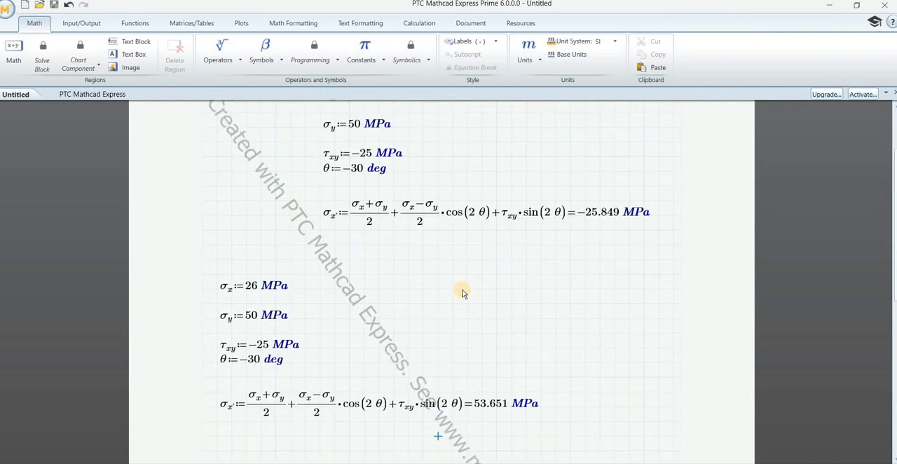
{"action": "scroll", "coordinate": [462, 293], "scroll_direction": "down", "scroll_amount": 5}
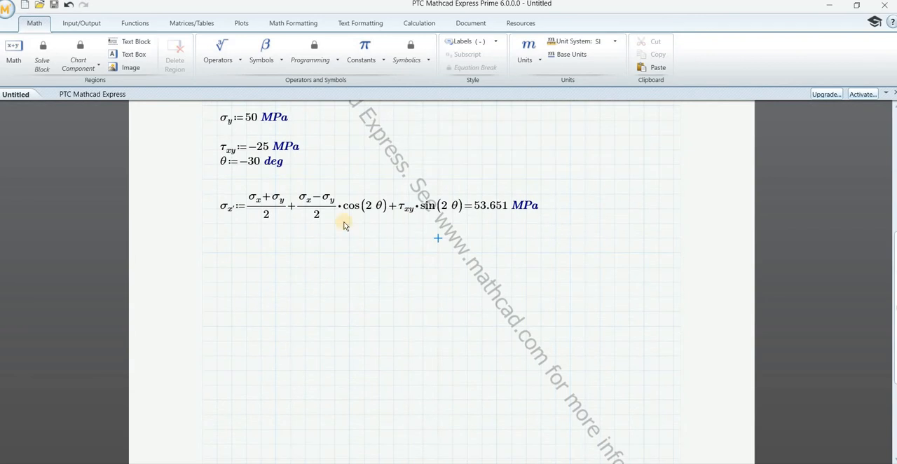
{"action": "scroll", "coordinate": [259, 159], "scroll_direction": "up", "scroll_amount": 1}
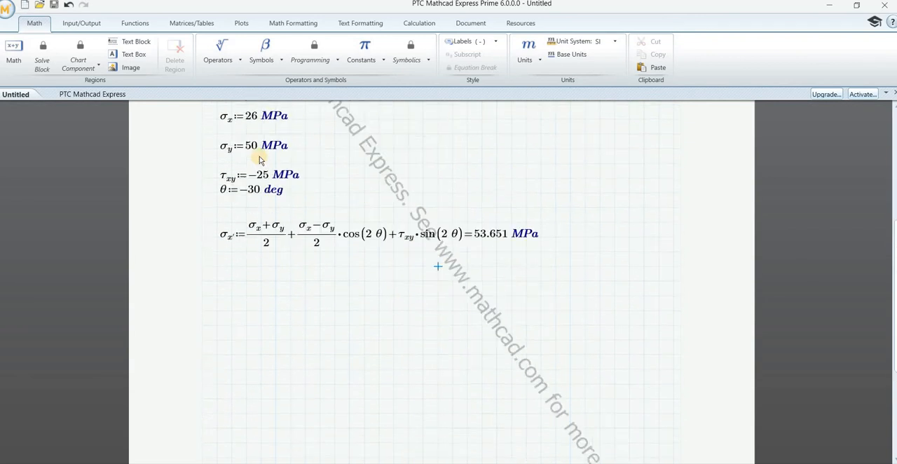
Step: Set θ in the lower block to 10.5 deg
{"action": "scroll", "coordinate": [259, 156], "scroll_direction": "down", "scroll_amount": 2}
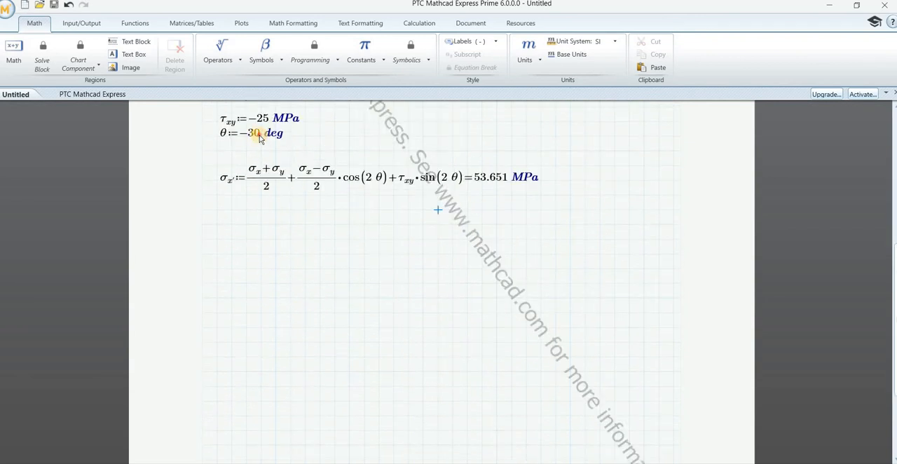
{"action": "left_click", "coordinate": [260, 139]}
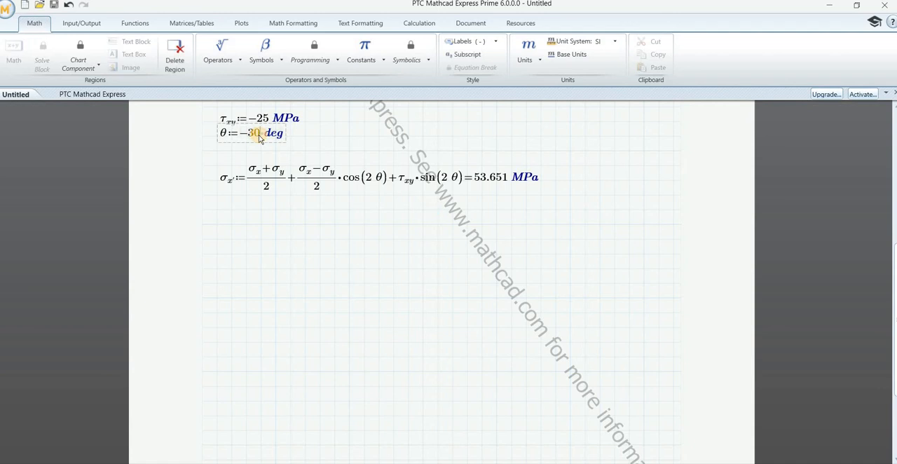
{"action": "key", "text": "BackSpace"}
{"action": "key", "text": "BackSpace"}
{"action": "key", "text": "BackSpace"}
{"action": "type", "text": "10.5"}
{"action": "key", "text": "Return"}
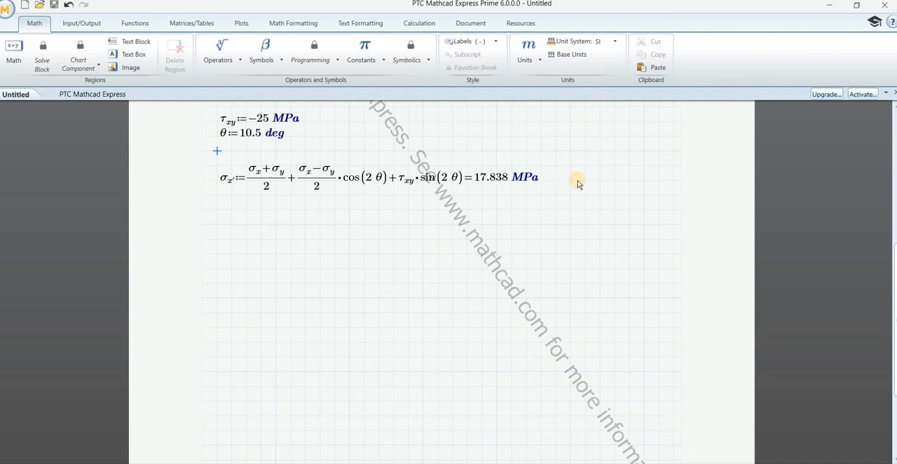
{"action": "left_click", "coordinate": [555, 180]}
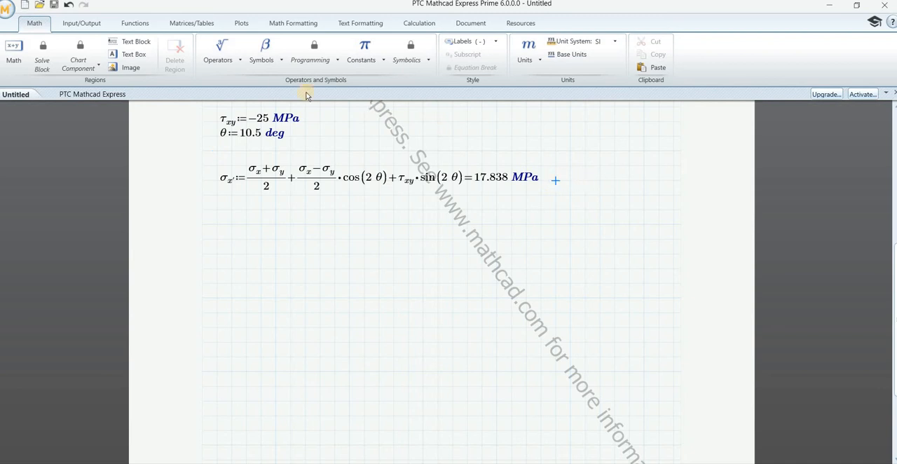
{"action": "left_click", "coordinate": [140, 56]}
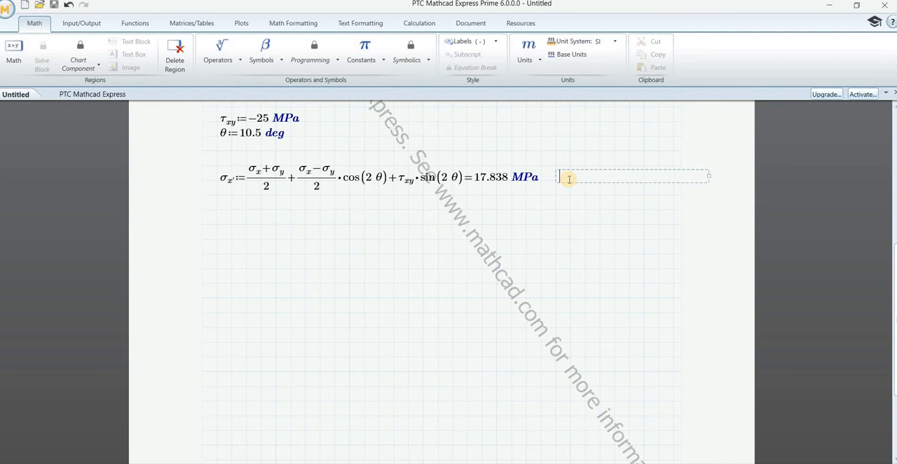
{"action": "left_click", "coordinate": [540, 210]}
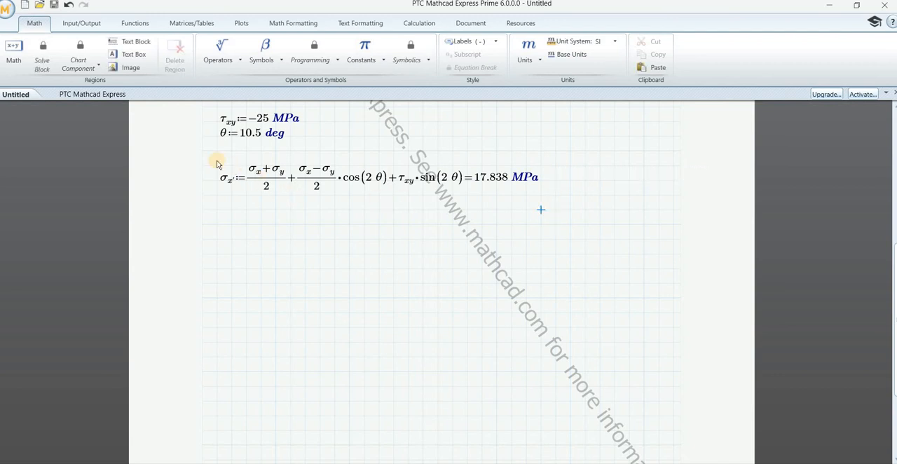
Step: Duplicate the lower block's σx' equation beneath itself and move the copy down to leave a gap between the two equations
{"action": "left_click_drag", "start_coordinate": [216, 164], "coordinate": [550, 224]}
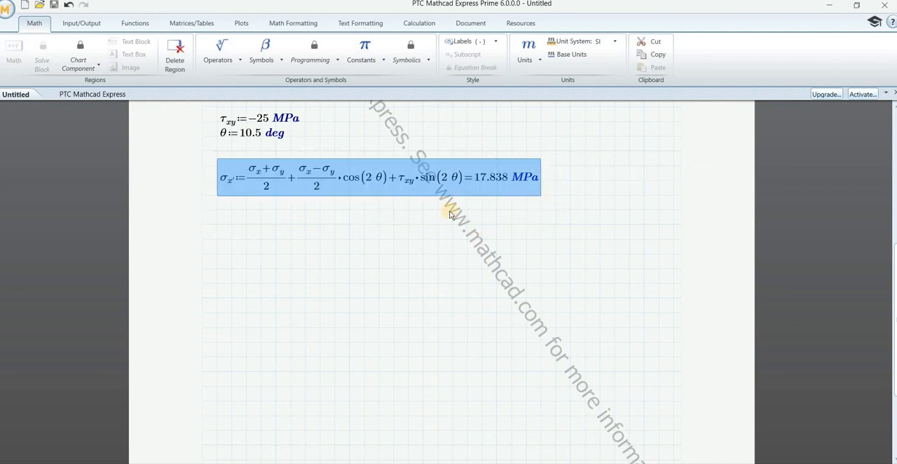
{"action": "key", "text": "ctrl+c"}
{"action": "left_click", "coordinate": [223, 222]}
{"action": "key", "text": "ctrl+v"}
{"action": "left_click", "coordinate": [452, 313]}
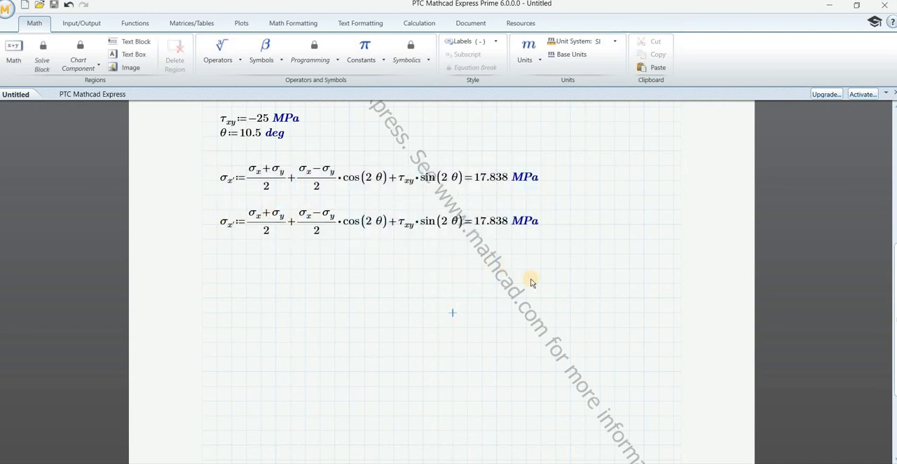
{"action": "left_click_drag", "start_coordinate": [533, 280], "coordinate": [275, 254]}
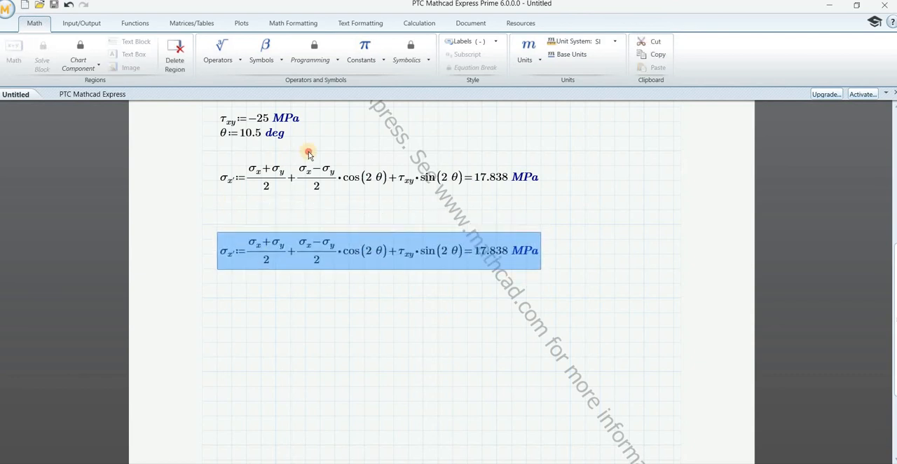
{"action": "left_click", "coordinate": [304, 151]}
Step: Copy the lower block's θ definition and paste it between the two σx' equations
{"action": "left_click_drag", "start_coordinate": [221, 141], "coordinate": [301, 145]}
{"action": "left_click", "coordinate": [270, 144]}
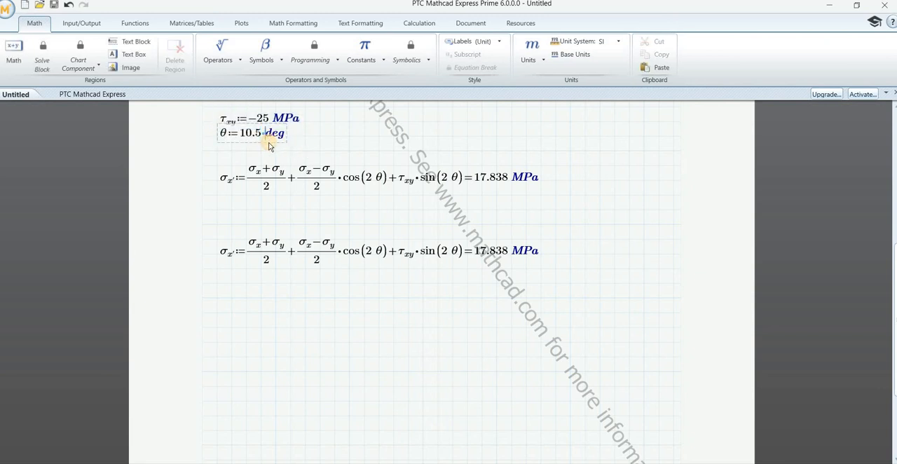
{"action": "left_click", "coordinate": [274, 145]}
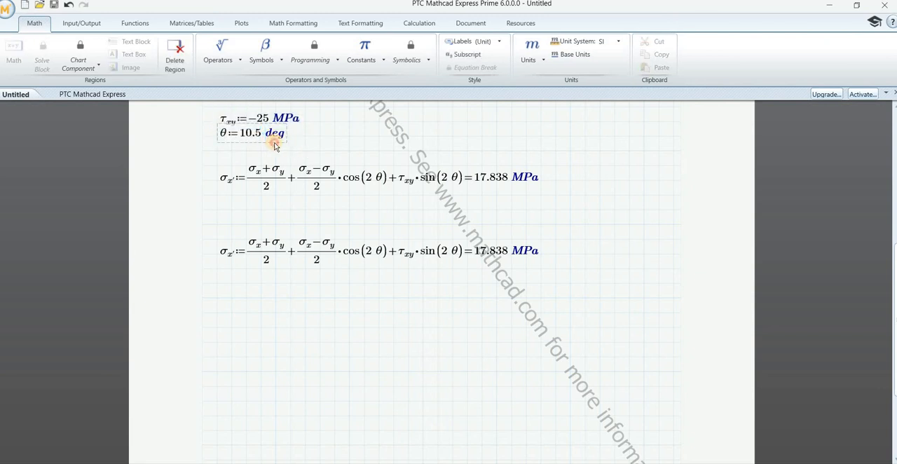
{"action": "left_click", "coordinate": [286, 133]}
{"action": "left_click", "coordinate": [288, 133]}
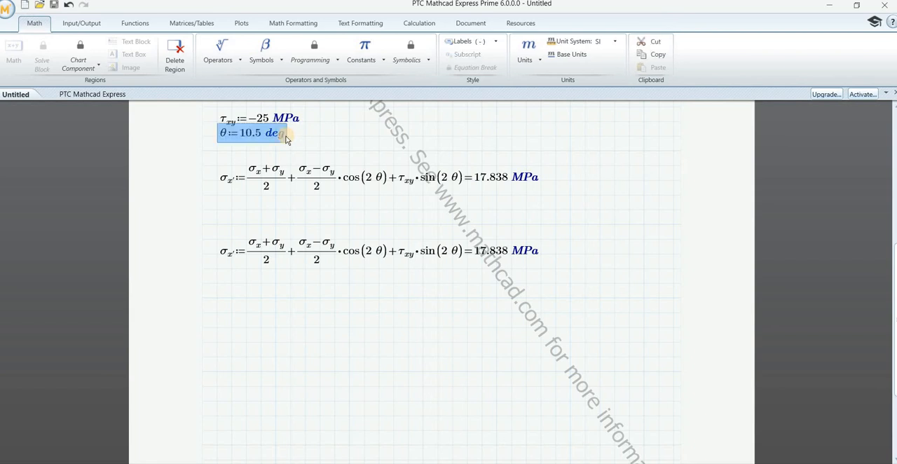
{"action": "left_click", "coordinate": [221, 215]}
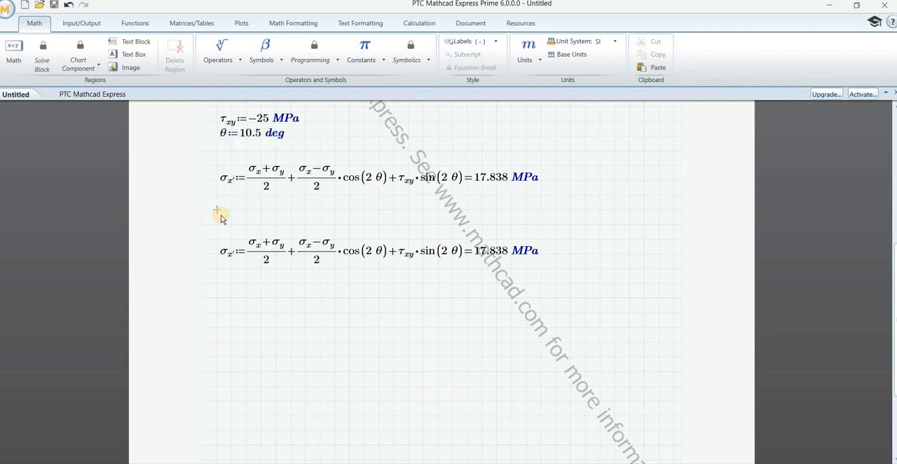
{"action": "key", "text": "ctrl+v"}
Step: Set the pasted θ between the two σx' equations to 100.5 deg and leave the definition
{"action": "left_click", "coordinate": [257, 210]}
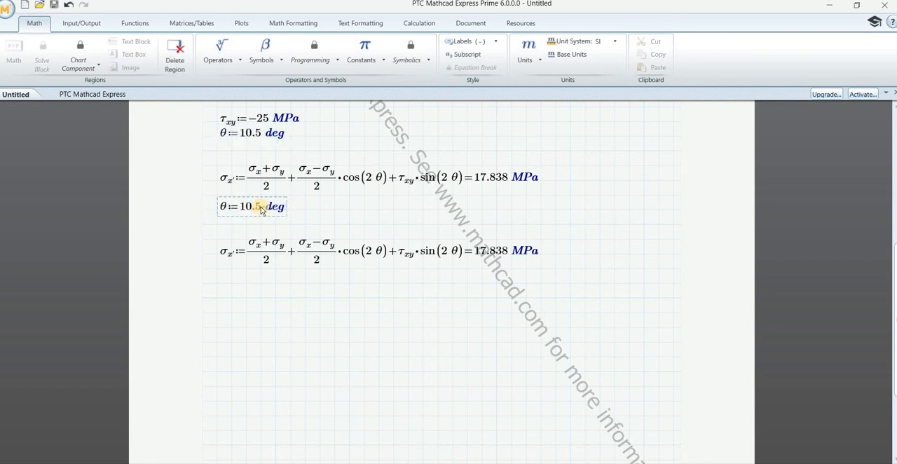
{"action": "type", "text": "0"}
{"action": "key", "text": "Return"}
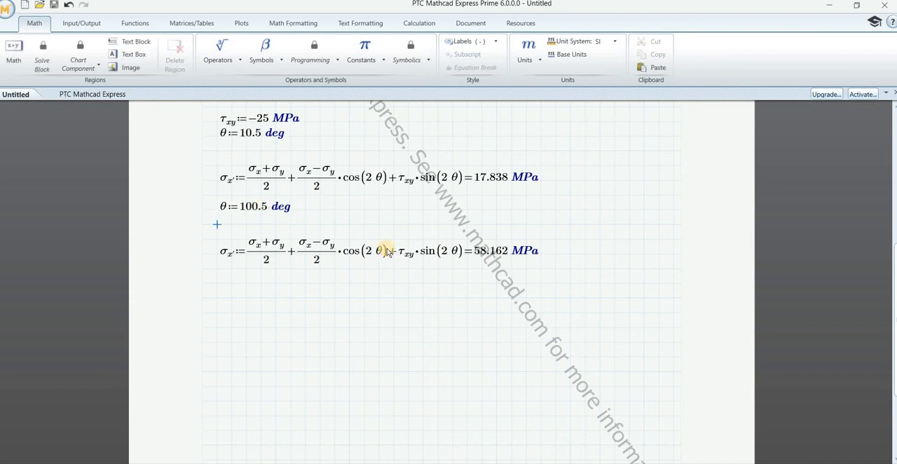
{"action": "left_click", "coordinate": [481, 327]}
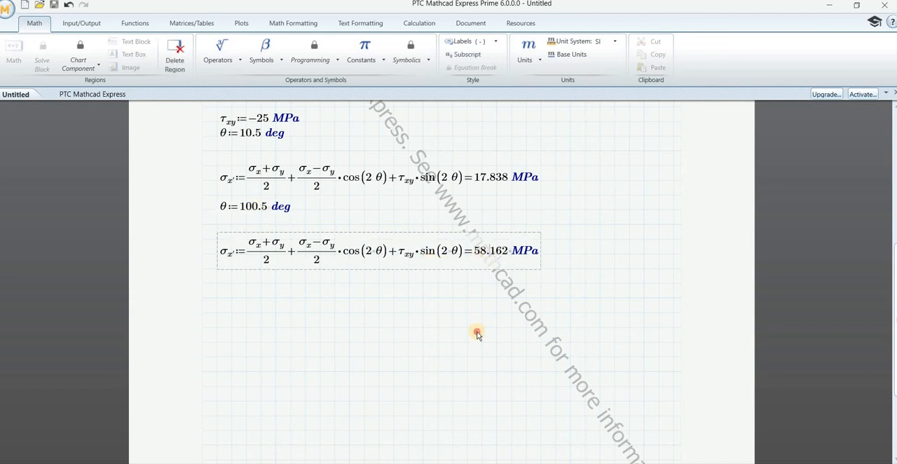
Step: Set σx in the lower block to -80 MPa and leave the definition
{"action": "scroll", "coordinate": [367, 250], "scroll_direction": "up", "scroll_amount": 5}
{"action": "scroll", "coordinate": [366, 248], "scroll_direction": "down", "scroll_amount": 6}
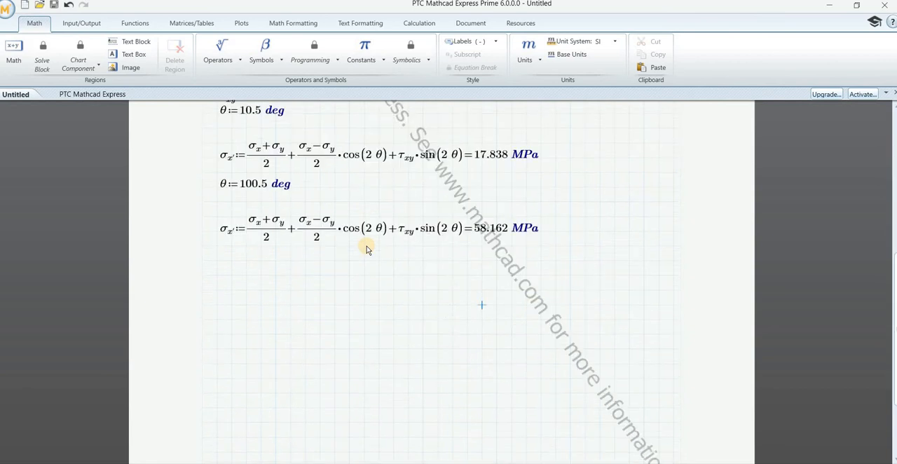
{"action": "scroll", "coordinate": [337, 217], "scroll_direction": "up", "scroll_amount": 3}
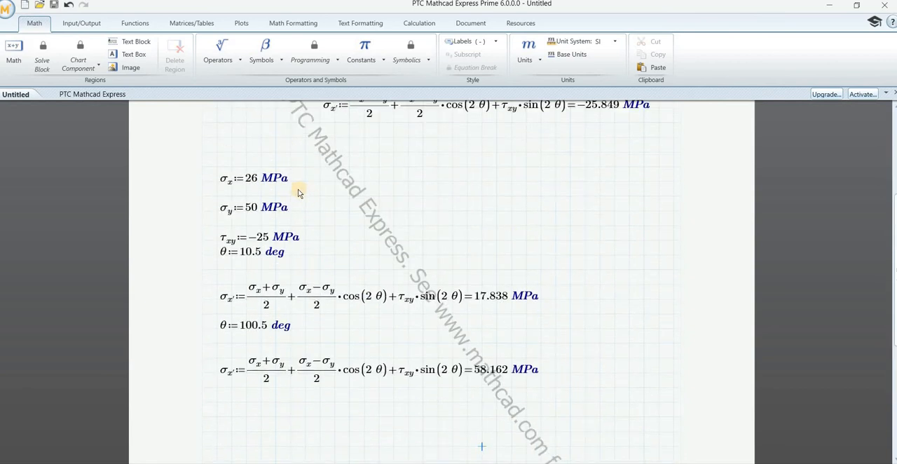
{"action": "left_click", "coordinate": [255, 180]}
{"action": "key", "text": "BackSpace"}
{"action": "key", "text": "BackSpace"}
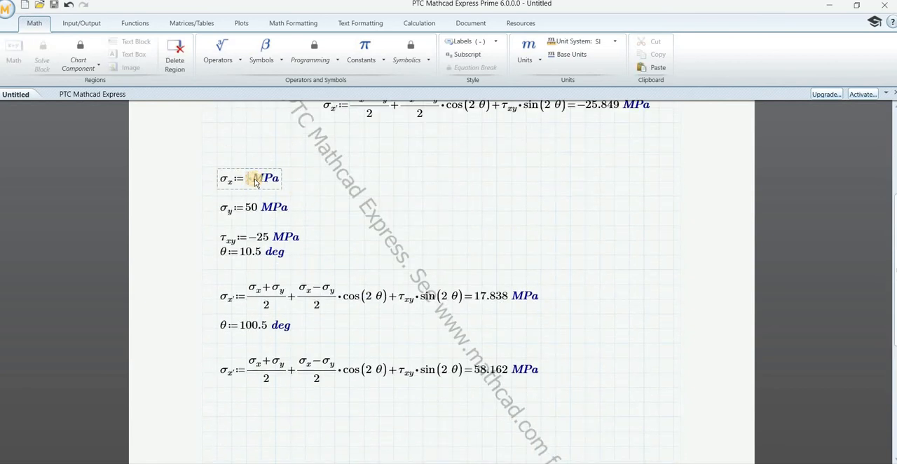
{"action": "type", "text": "-80"}
{"action": "key", "text": "Down"}
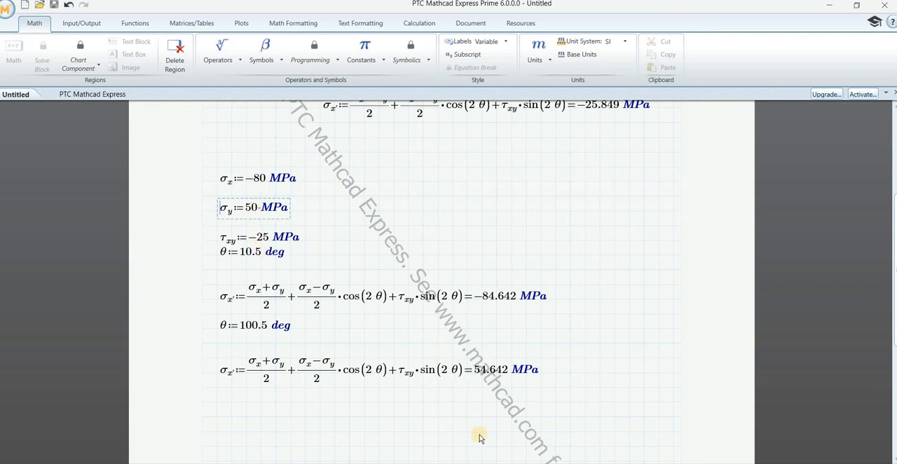
Step: Switch to the OneNote notes and check the handwritten principal stresses for θ = 10.5° and 100.5° against the calculated σx' values
{"action": "key", "text": "alt+Tab"}
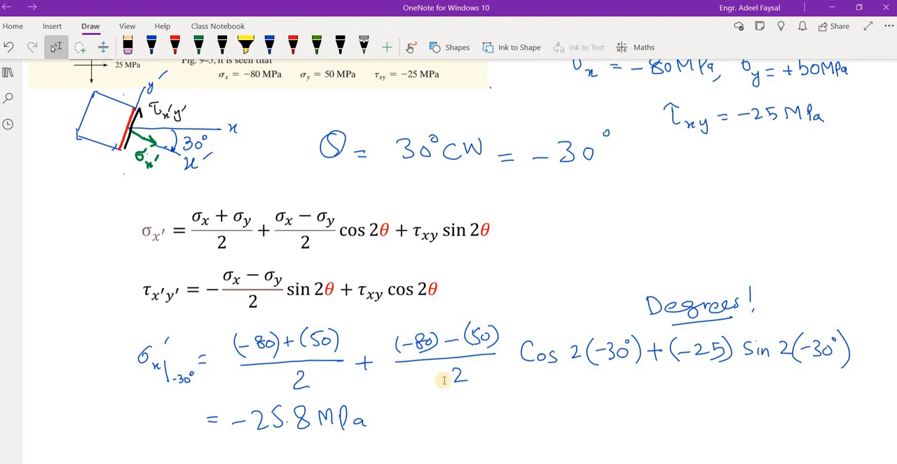
{"action": "scroll", "coordinate": [404, 401], "scroll_direction": "down", "scroll_amount": 15}
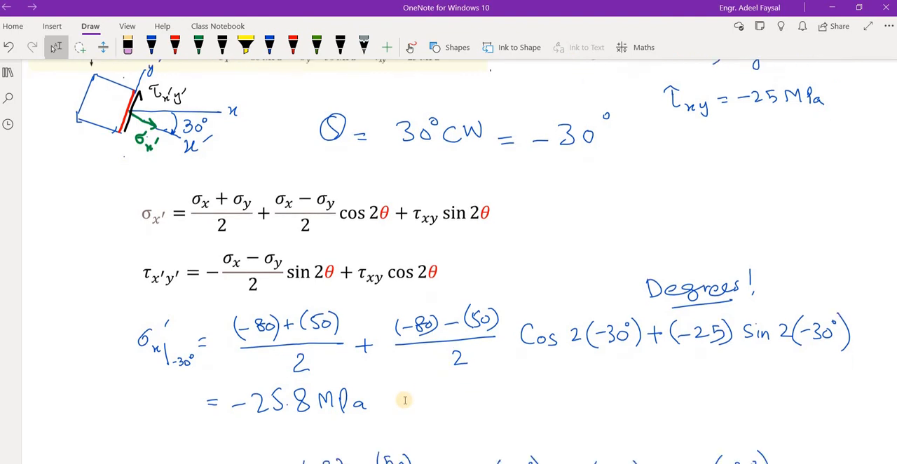
{"action": "scroll", "coordinate": [405, 400], "scroll_direction": "down", "scroll_amount": 15}
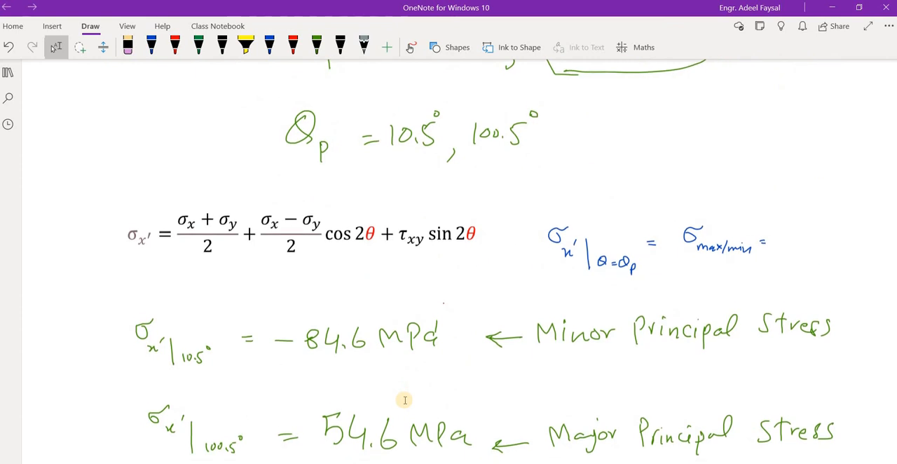
Step: Check the handwritten principal stress for θ = 100.5° in the notes, and return to the Mathcad worksheet to compare both σx' results
{"action": "scroll", "coordinate": [404, 401], "scroll_direction": "down", "scroll_amount": 2}
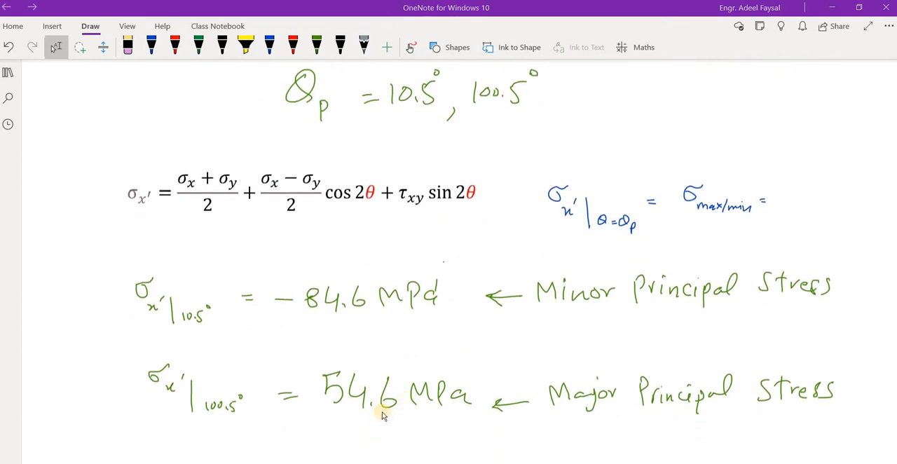
{"action": "key", "text": "alt+Tab"}
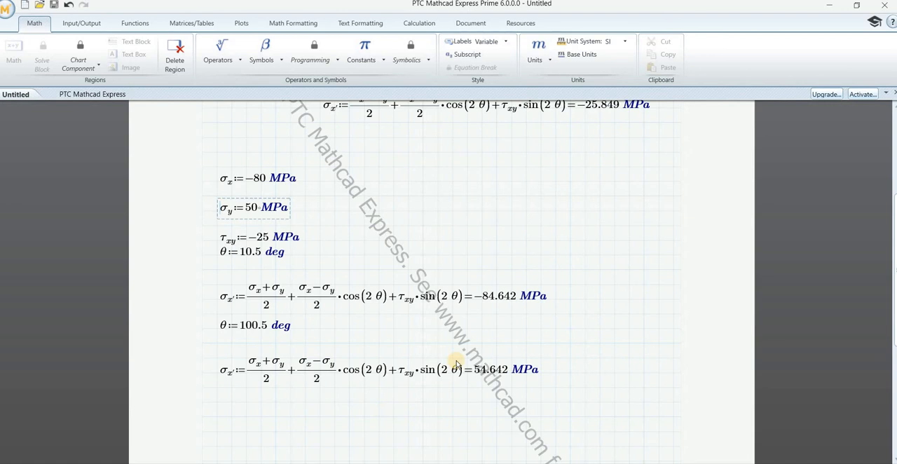
{"action": "left_click", "coordinate": [567, 298]}
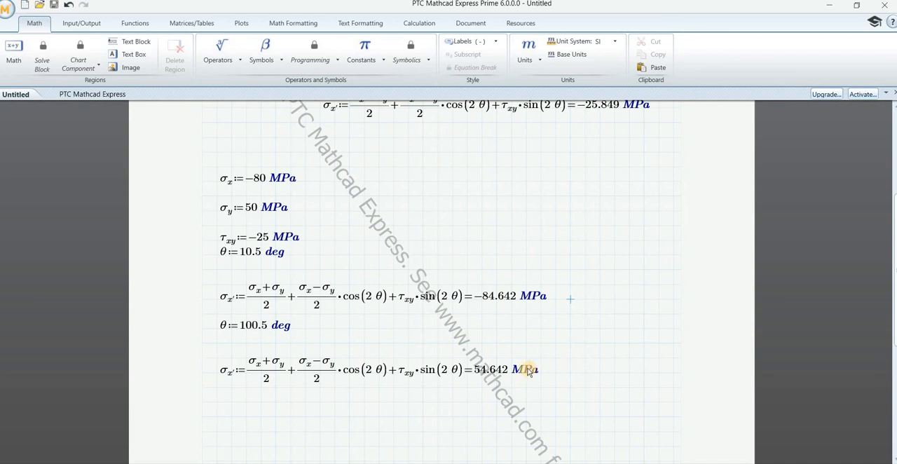
{"action": "left_click", "coordinate": [555, 358]}
{"action": "left_click_drag", "start_coordinate": [550, 356], "coordinate": [529, 327]}
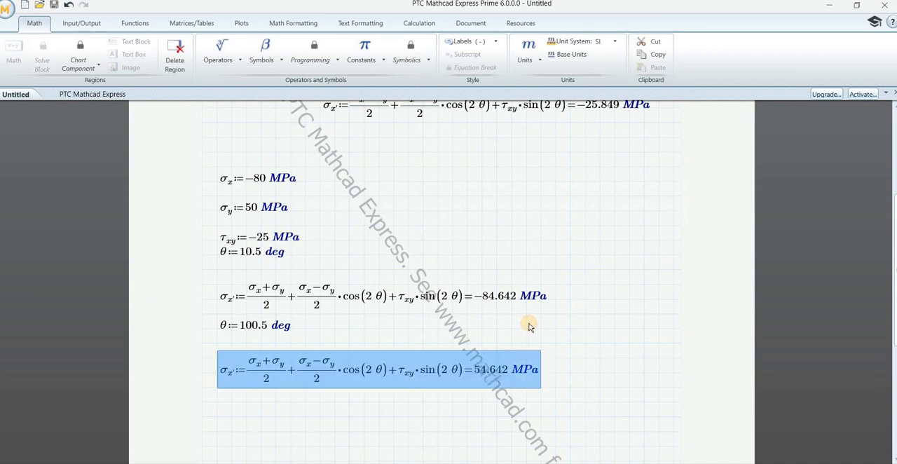
Step: Add a text box reading "Minor Principal Stress" beside the σx' result for θ = 10.5 deg and make its text bold
{"action": "left_click", "coordinate": [626, 272]}
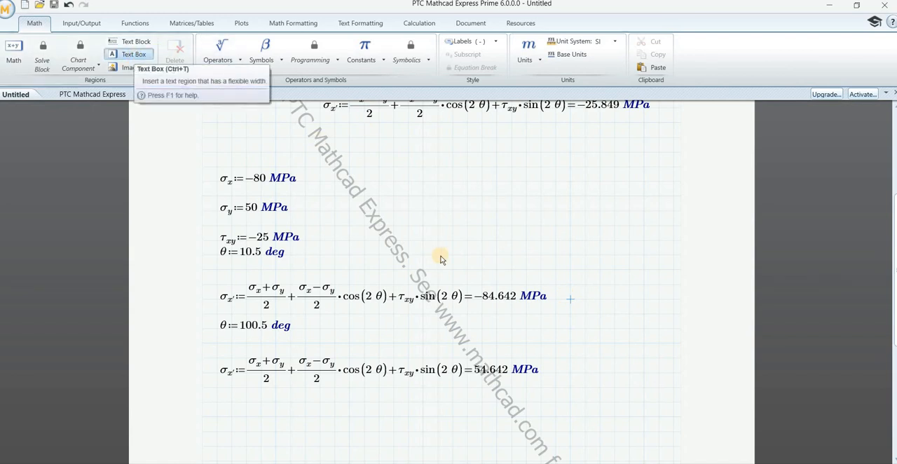
{"action": "key", "text": "ctrl+t"}
{"action": "type", "text": "Minor P"}
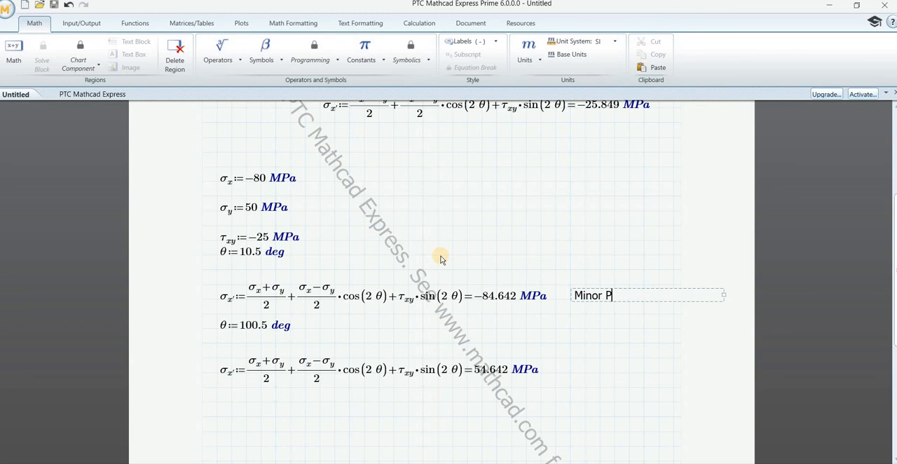
{"action": "type", "text": "rincipal Stress"}
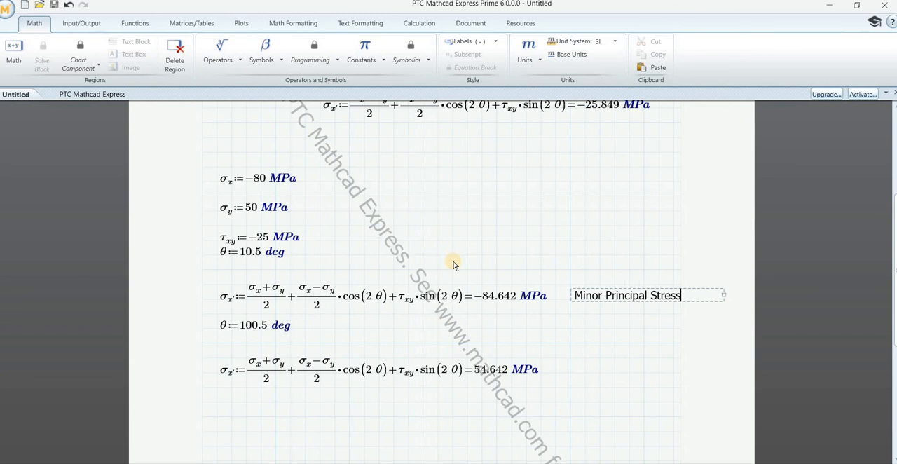
{"action": "key", "text": "ctrl+a"}
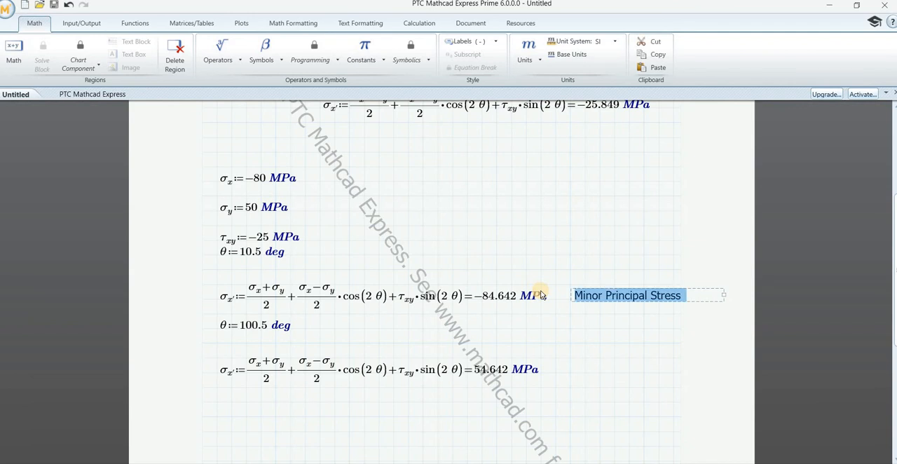
{"action": "key", "text": "ctrl+b"}
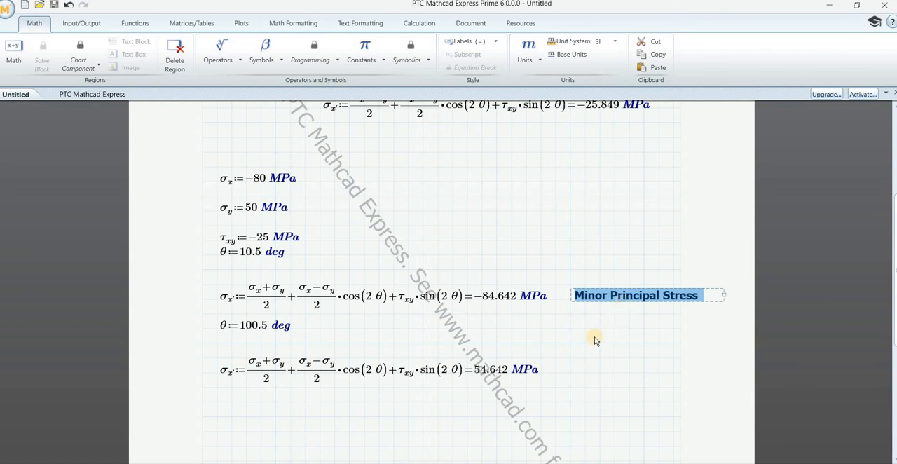
Step: Copy the bold label beside the σx' result for θ = 100.5 deg and reword the copy as "Major Principal Stress"
{"action": "key", "text": "ctrl+c"}
{"action": "left_click", "coordinate": [572, 369]}
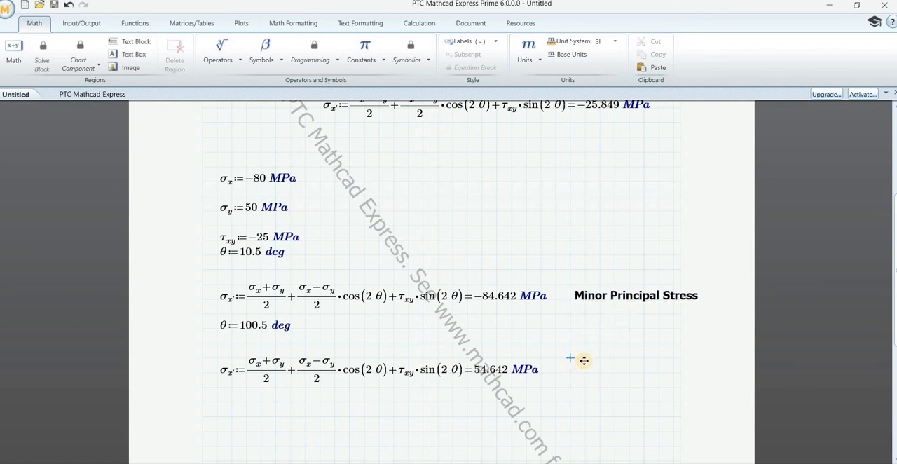
{"action": "key", "text": "ctrl+v"}
{"action": "left_click_drag", "start_coordinate": [608, 354], "coordinate": [581, 352]}
{"action": "type", "text": "Major"}
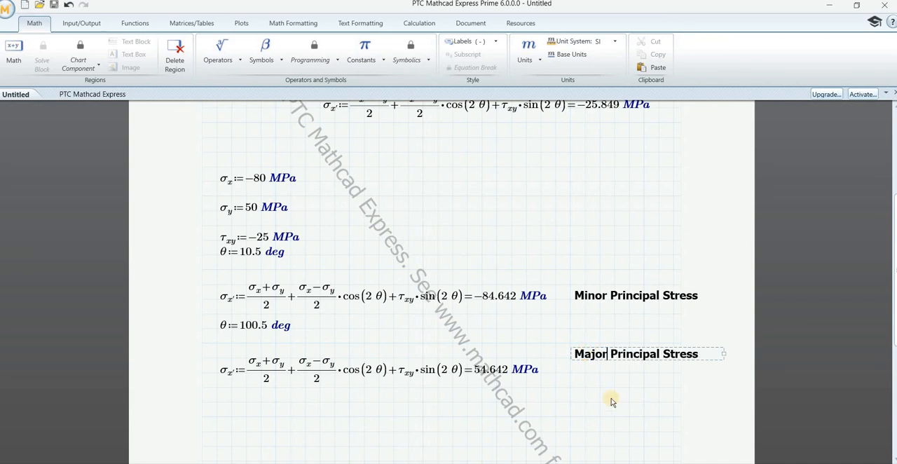
Step: Try to move the "Major Principal Stress" label slightly down in line with the second σx' equation, and deselect it
{"action": "left_click", "coordinate": [617, 402]}
{"action": "left_click_drag", "start_coordinate": [573, 339], "coordinate": [703, 370]}
{"action": "left_click", "coordinate": [672, 362]}
{"action": "left_click", "coordinate": [667, 359]}
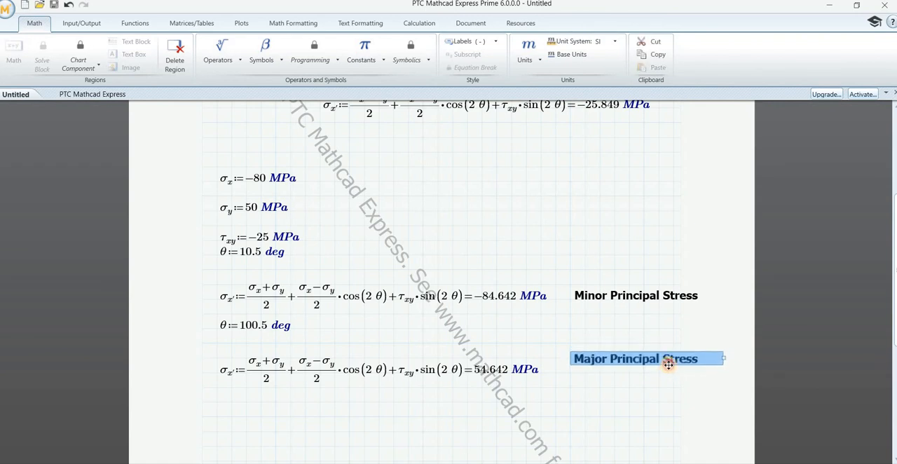
{"action": "left_click", "coordinate": [617, 410]}
Step: Start a new entry beginning "Princ" between the θ = 10.5 deg definition and the σx' equation below it
{"action": "left_click", "coordinate": [203, 142]}
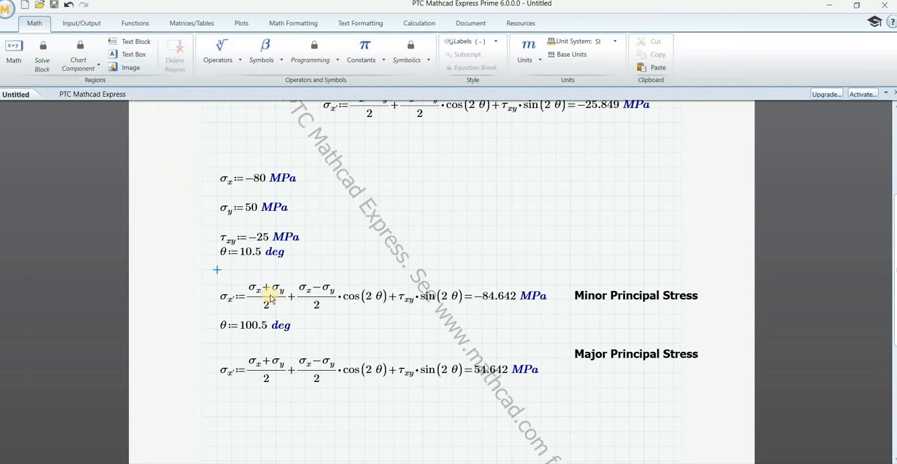
{"action": "type", "text": "Princ"}
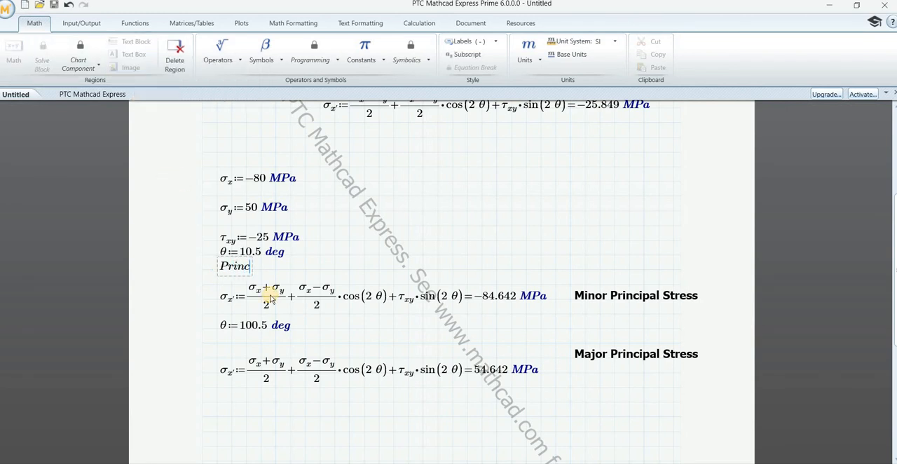